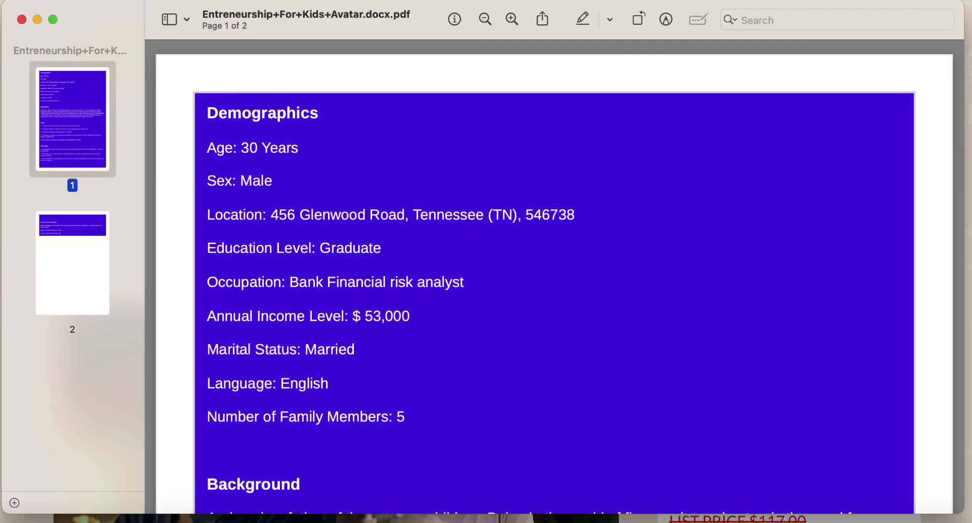
- Read through the Entreneurship+For+Kids+Avatar PDF, then minimize the Preview window to the Dock
scroll(861, 344, down, 3)
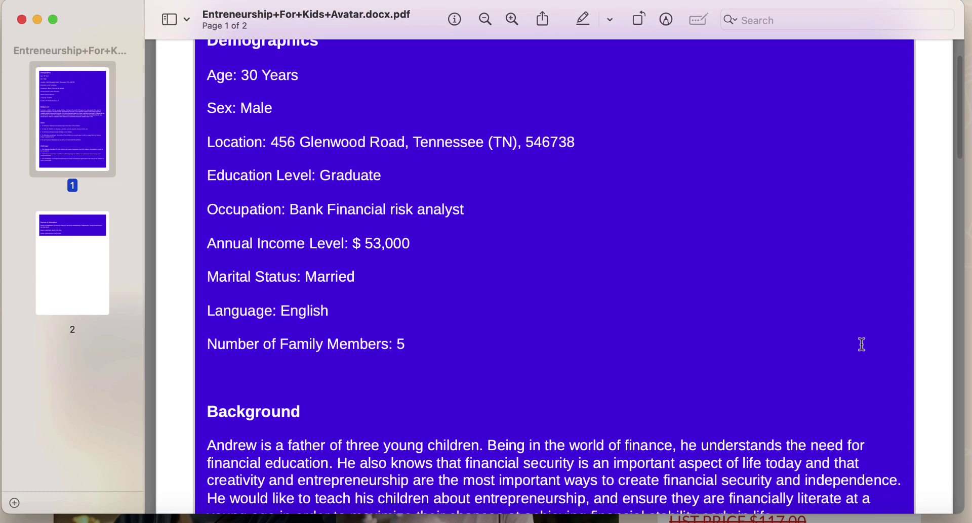
scroll(861, 345, down, 10)
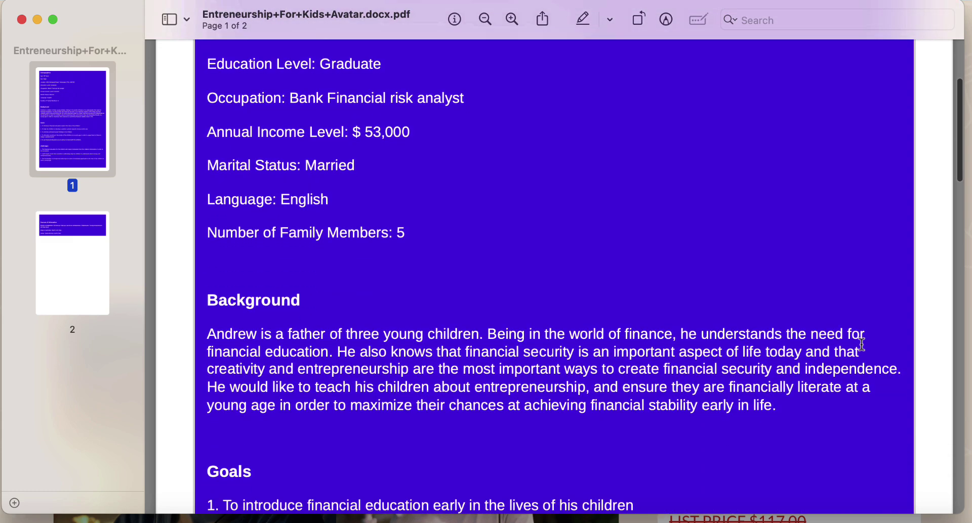
scroll(861, 344, down, 12)
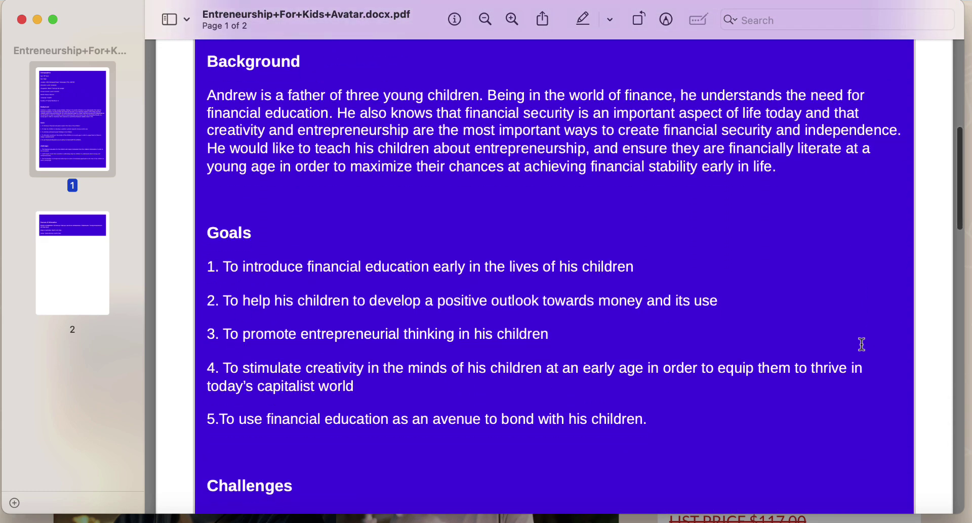
scroll(861, 344, down, 3)
scroll(861, 344, up, 15)
scroll(862, 344, up, 10)
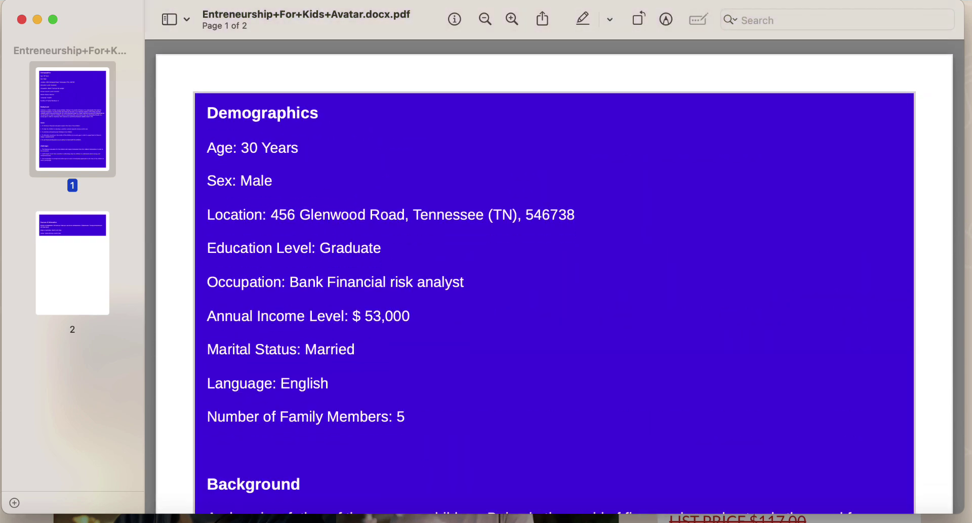
click(37, 19)
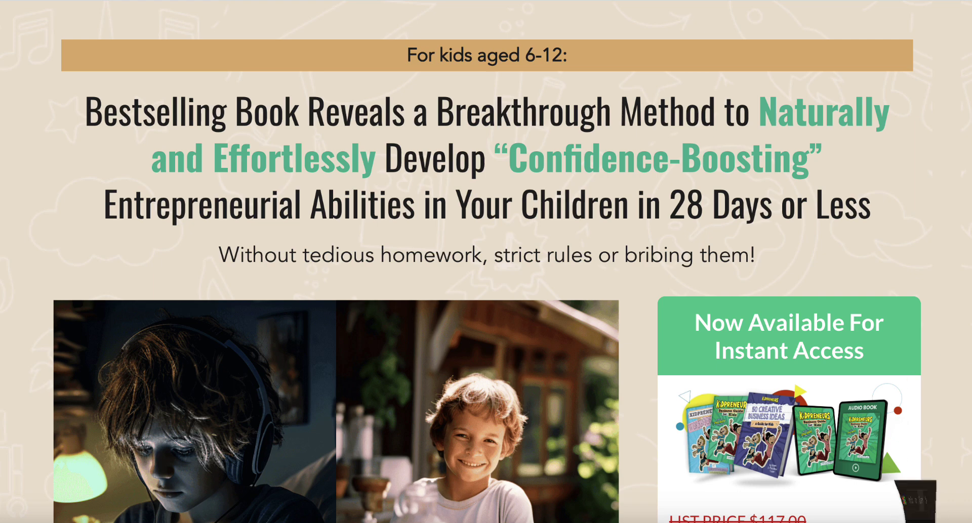
- Start the Clock stopwatch and minimize it, leaving the NotebookLM home page in view
click(920, 521)
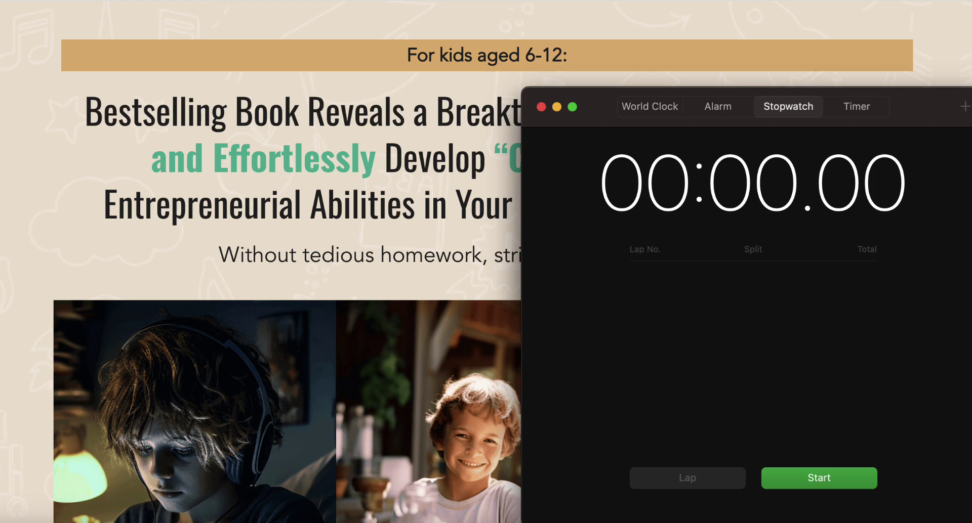
click(835, 476)
click(555, 107)
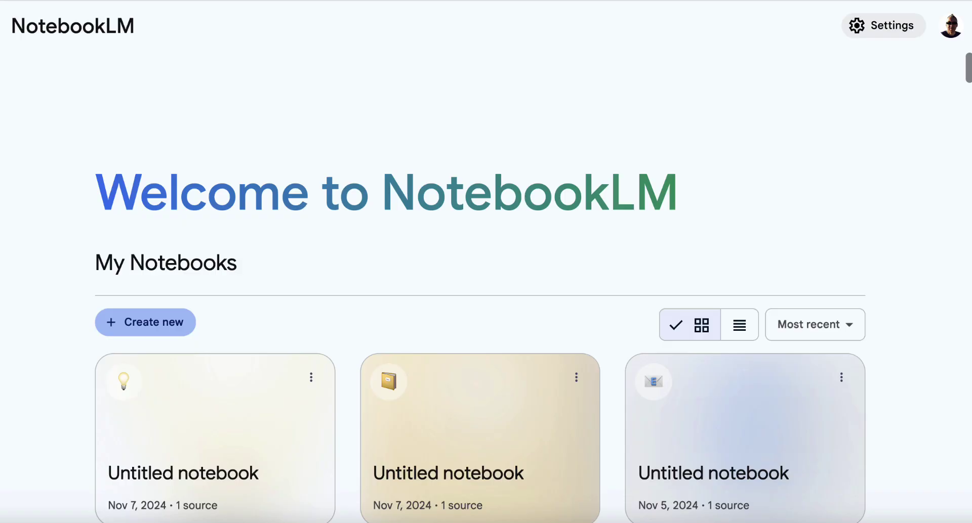
- Create a notebook sourced from the pasted Kidpreneurs sales page URL and the uploaded avatar PDF
click(130, 327)
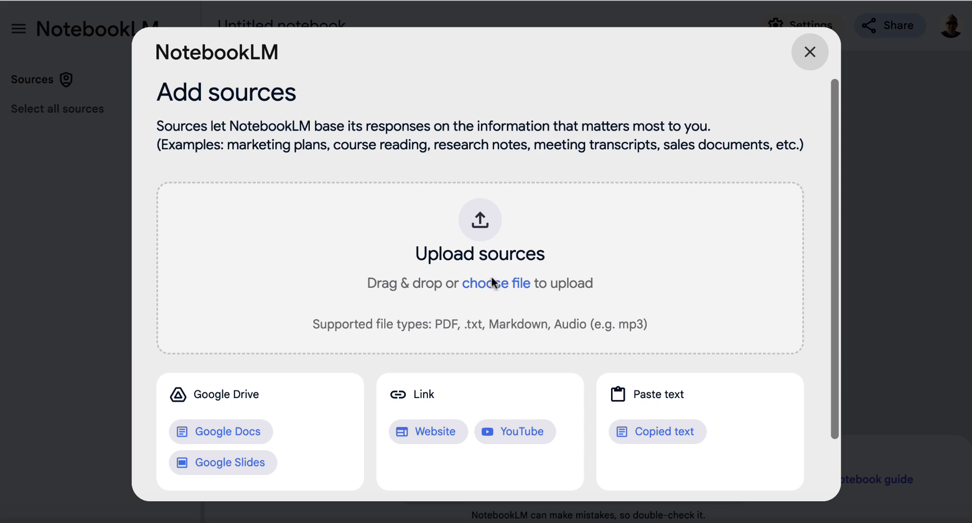
click(422, 434)
click(393, 205)
text(https://kidpreneursbook.com/ultimate-bundle61621034)
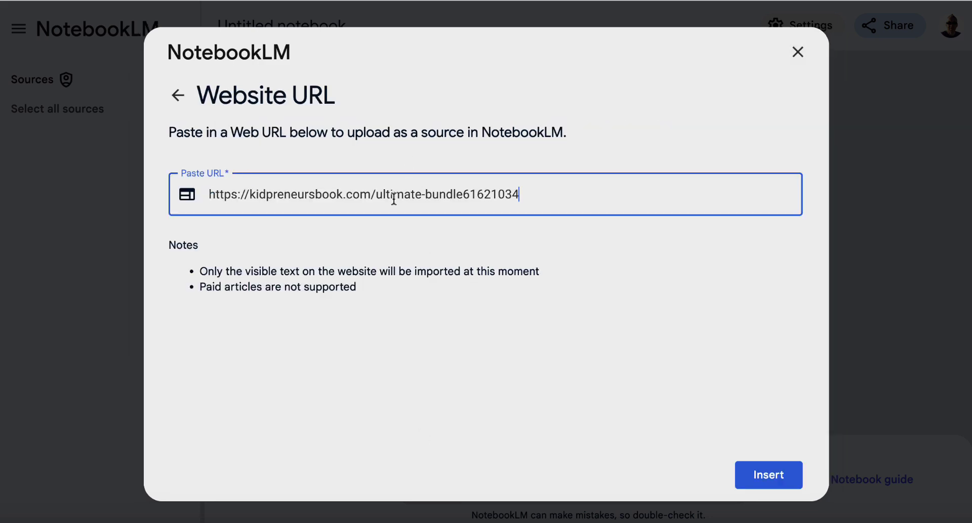
click(764, 475)
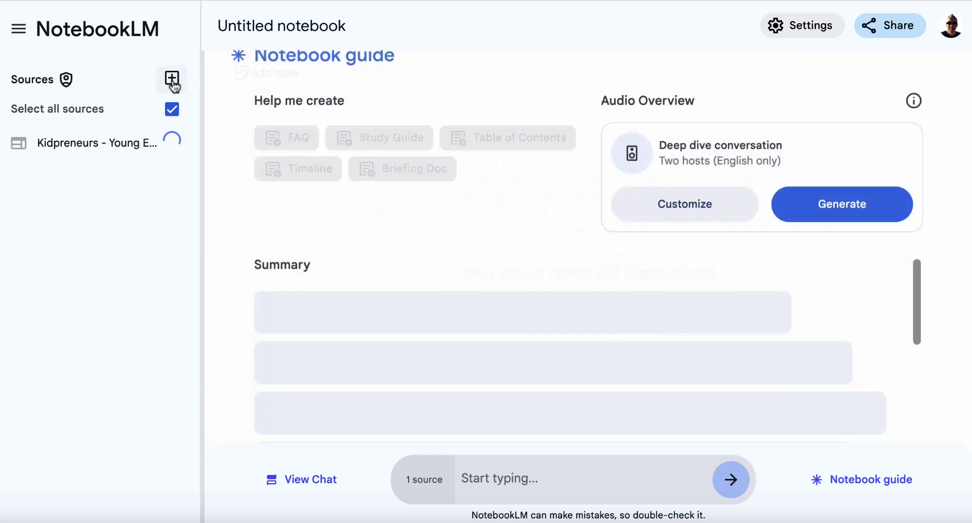
click(172, 81)
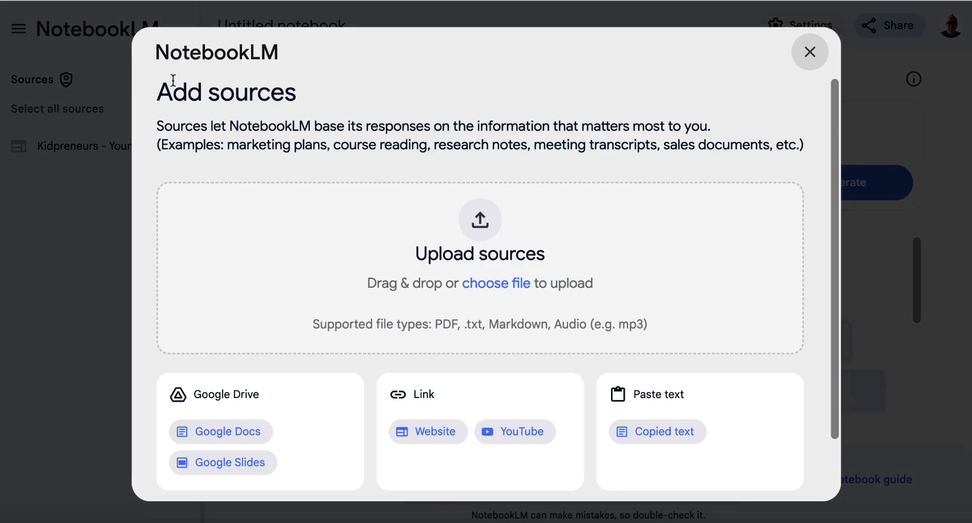
drag(477, 304, 478, 232)
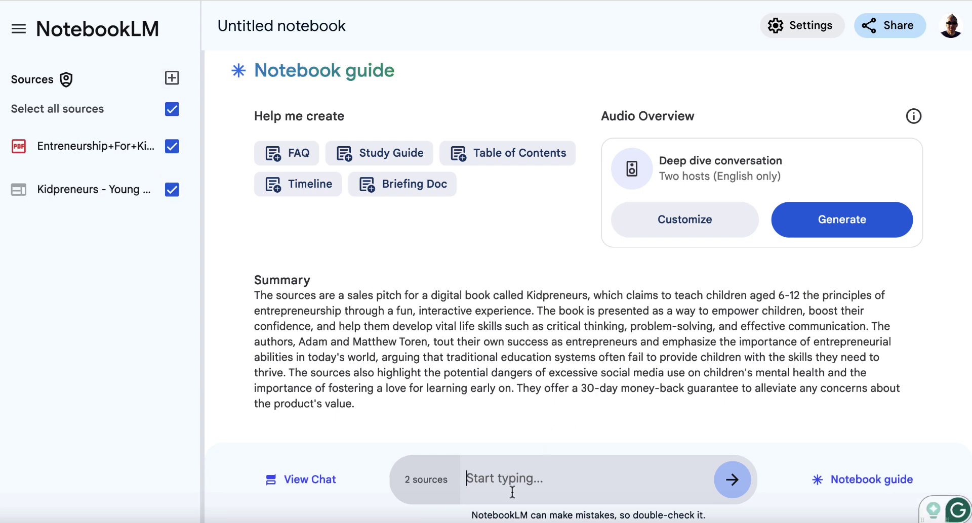
- Type 'I am an affiliate for this product,' in the notebook chat, correcting 'foe'
text(I am an )
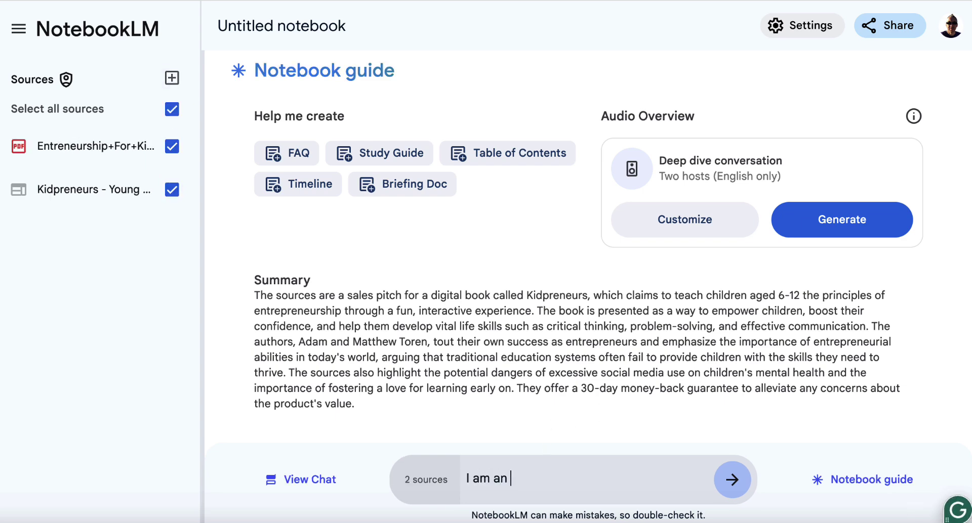
text(affiliate fo)
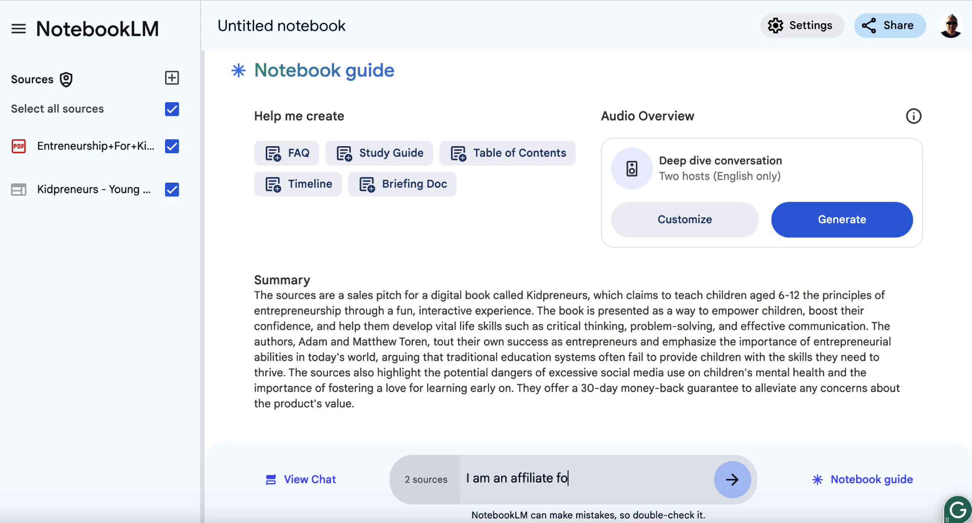
text(e this product,)
click(577, 478)
key(BackSpace)
key(BackSpace)
text(r)
click(641, 479)
- Add 'please give me 5 lead magnet ideas for the avatar so i can promote this product' and send
text(pleas)
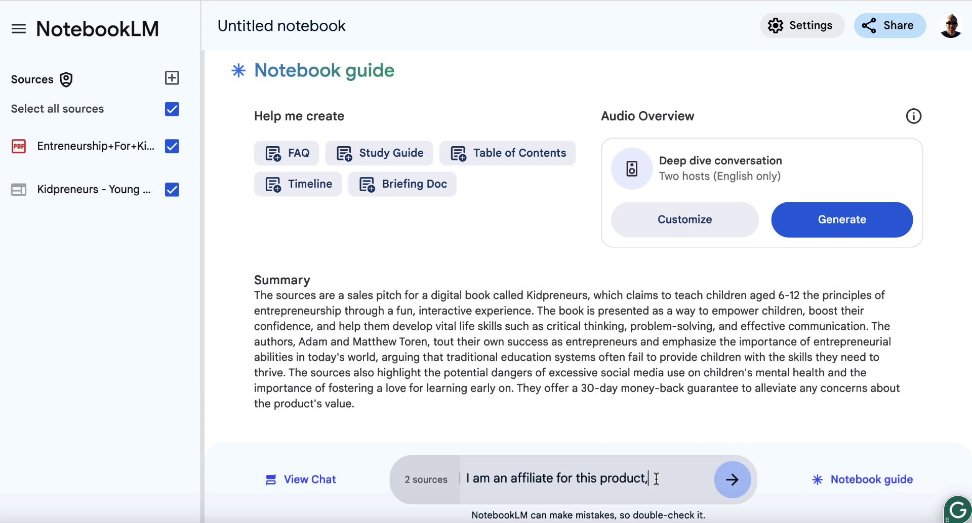
text(e give me)
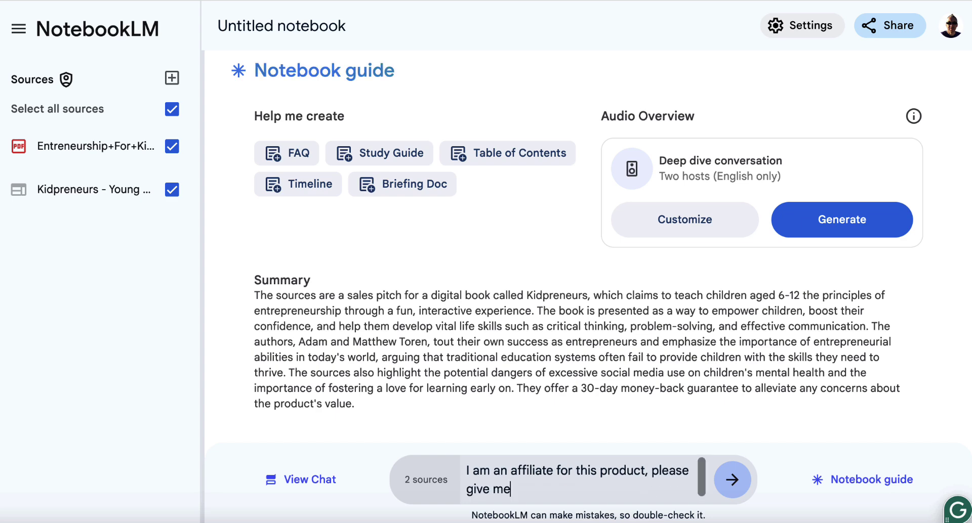
text( 5 lead magnet ideas for he)
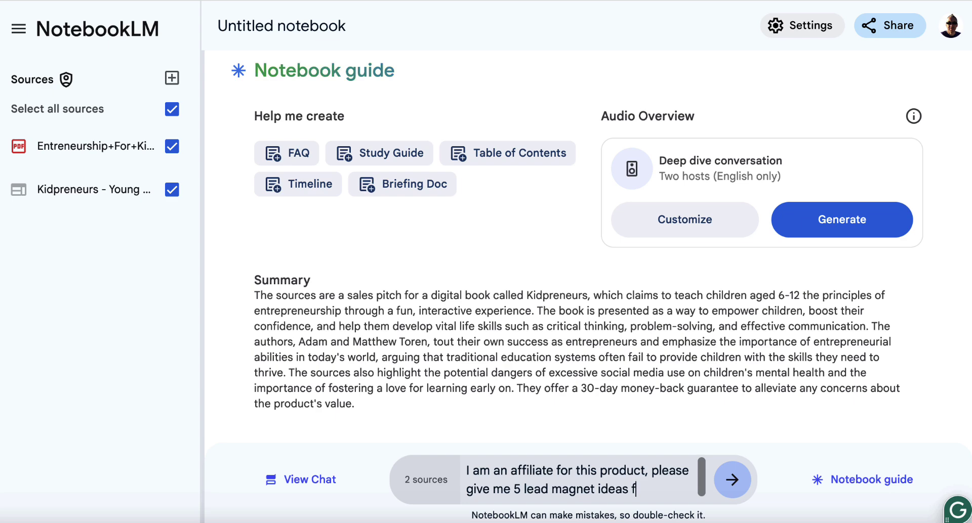
key(BackSpace)
key(BackSpace)
text(the av)
key(BackSpace)
key(BackSpace)
key(BackSpace)
text(avatr so i )
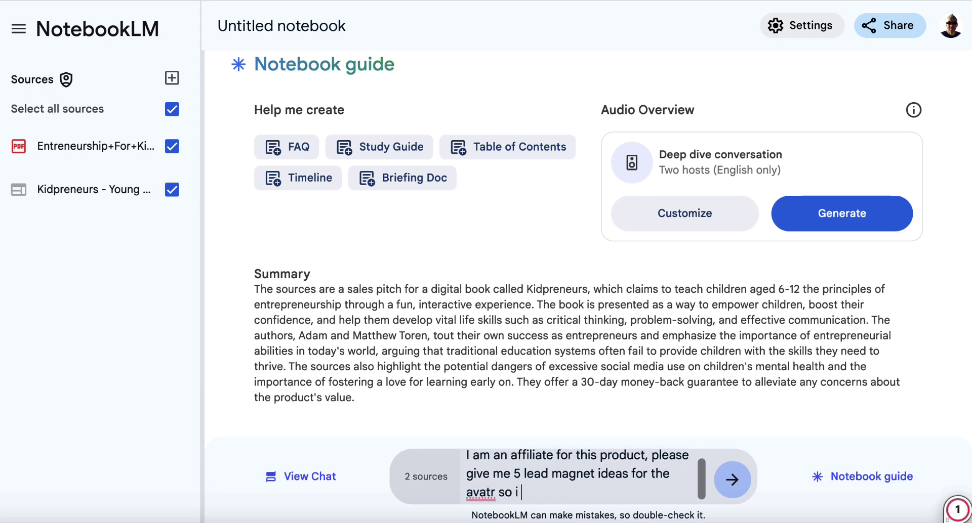
text(can promote this p)
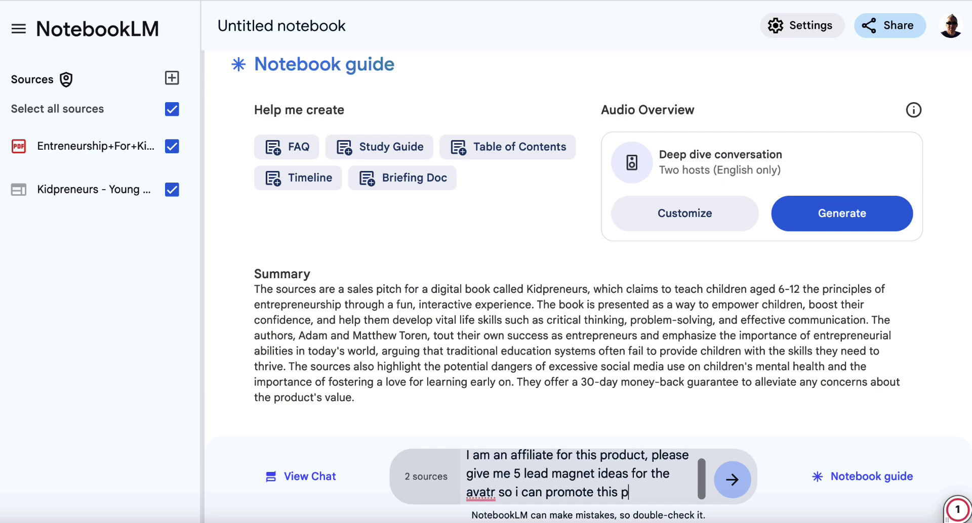
text(roduct la)
key(BackSpace)
key(BackSpace)
right_click(479, 493)
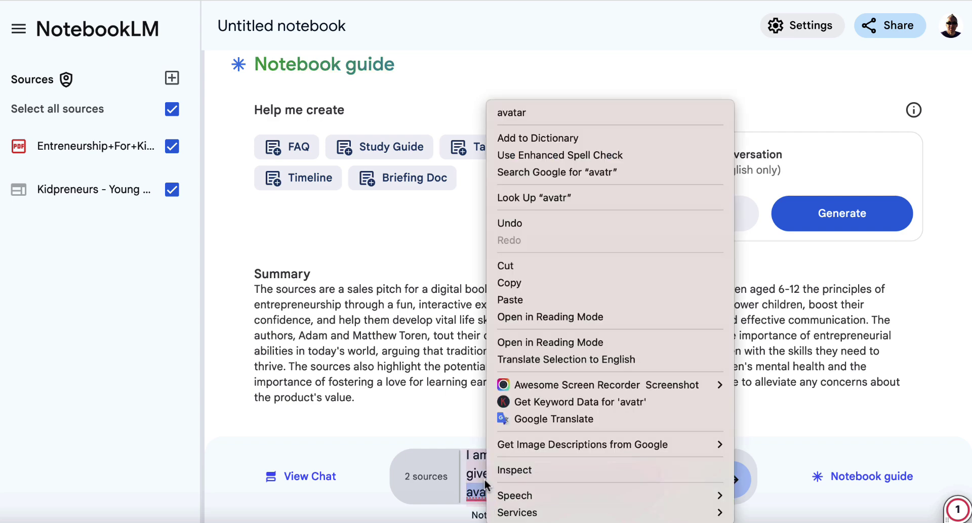
click(514, 113)
key(Return)
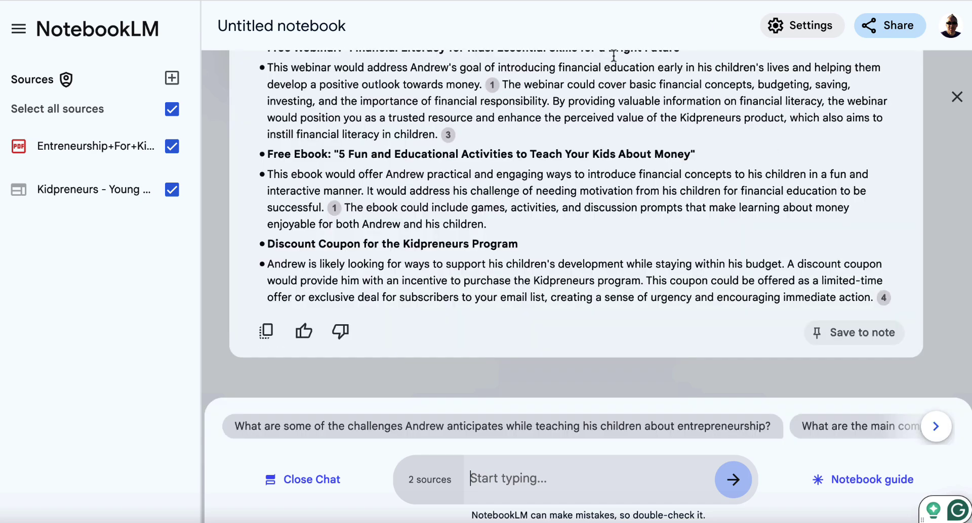
- Select the Free Ebook title '5 Fun and Educational Activities to Teach Your Kids About Money'
scroll(472, 119, up, 3)
scroll(472, 120, up, 2)
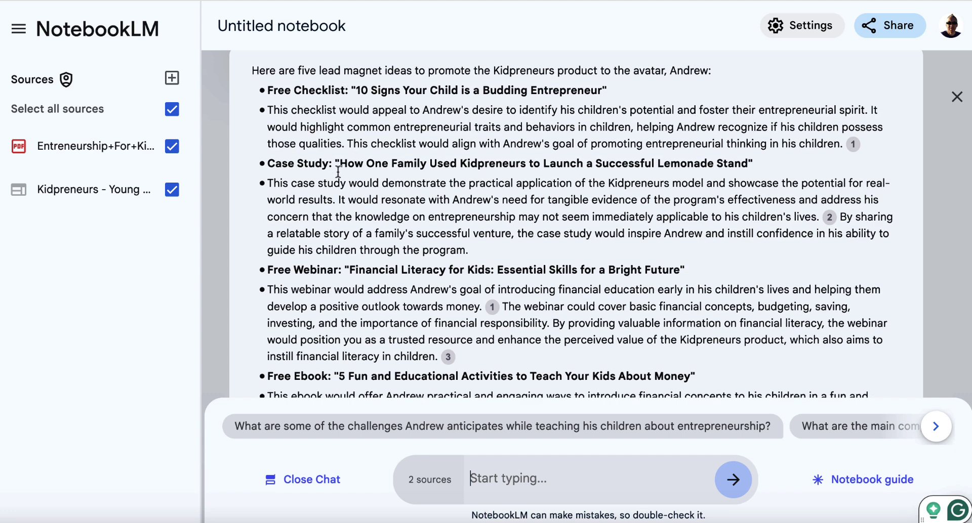
scroll(387, 248, down, 3)
scroll(316, 252, down, 2)
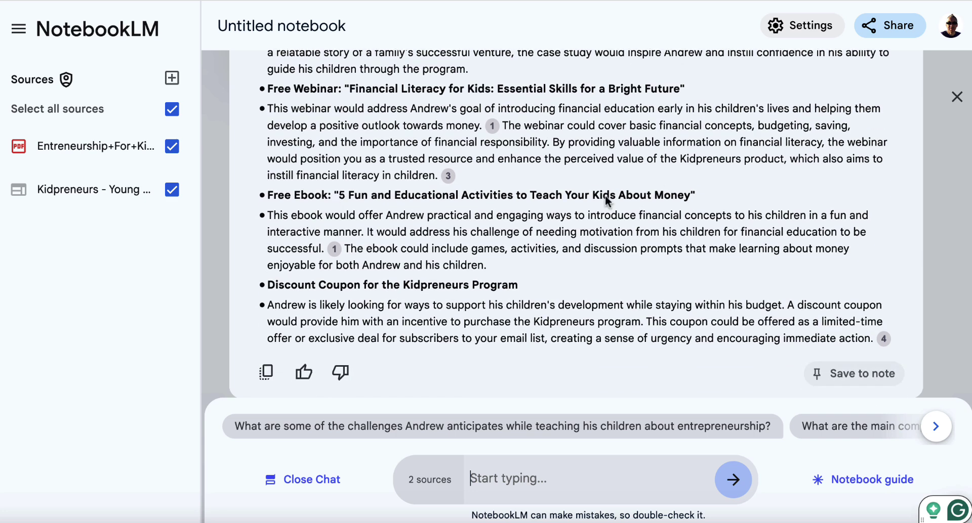
drag(691, 196, 341, 196)
key(super+c)
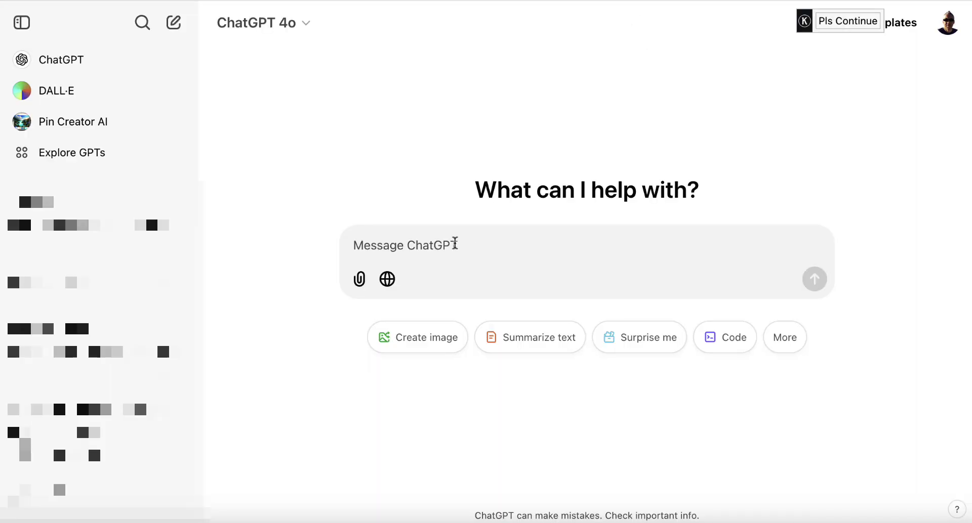
- Send ChatGPT 'I want to create an ebook called:' with the pasted title, targeting the avatar
click(455, 244)
text(I want to )
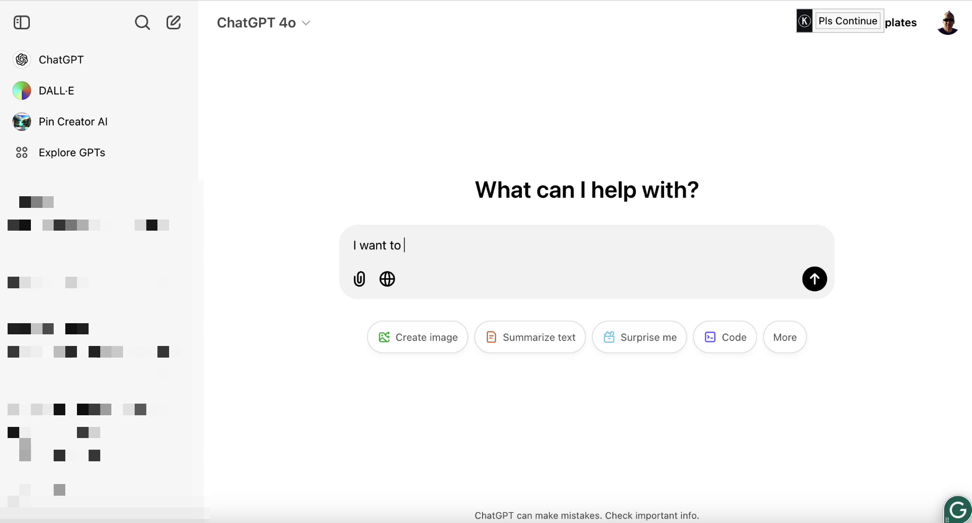
text(create an ebook called:)
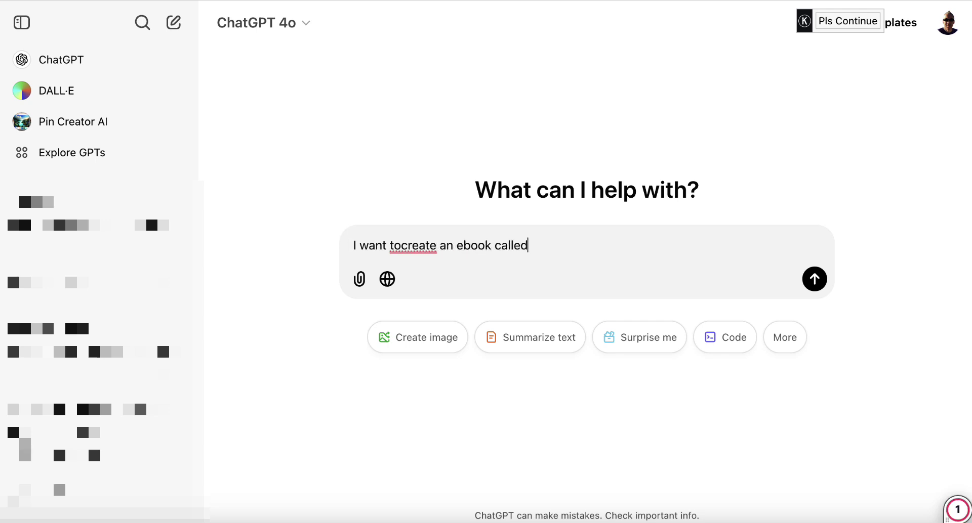
key(super+v)
click(400, 236)
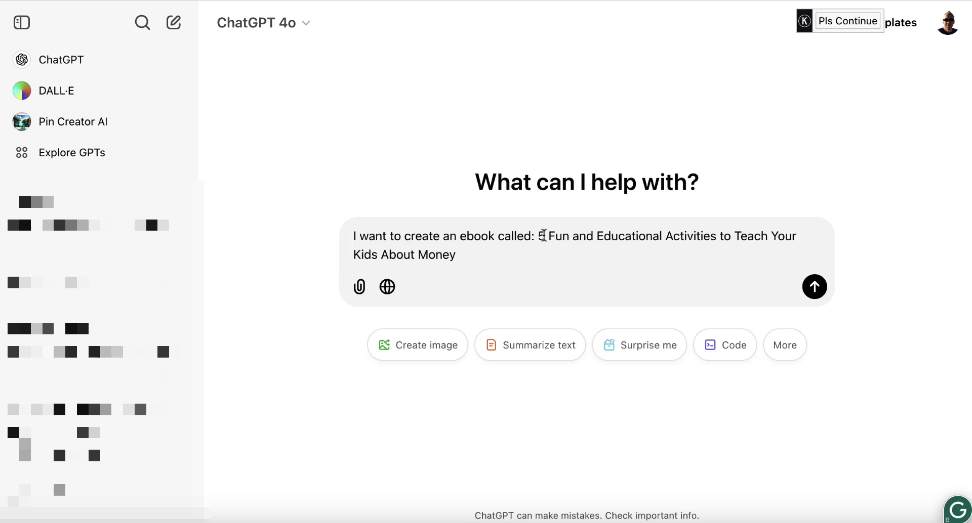
click(515, 255)
key(shift+Return)
key(shift+Return)
text(It wil)
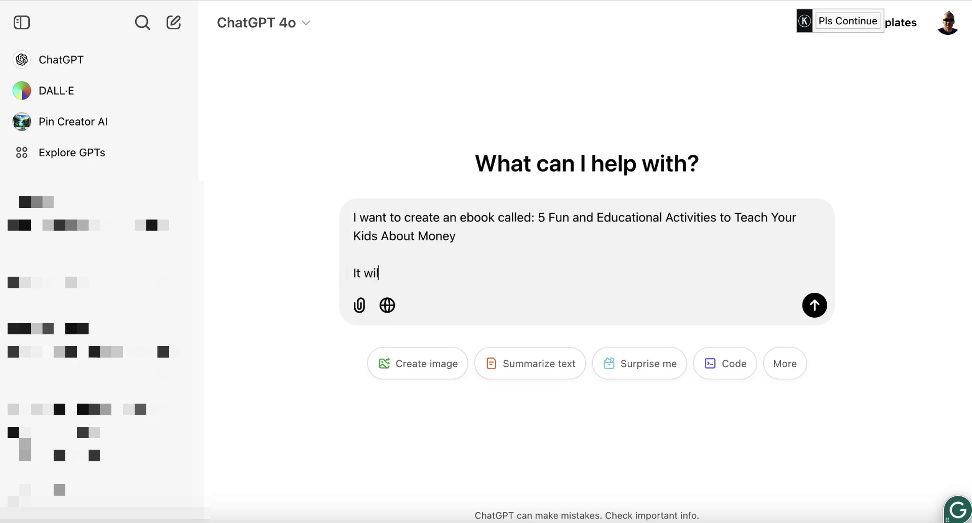
text(l target the avatar I )
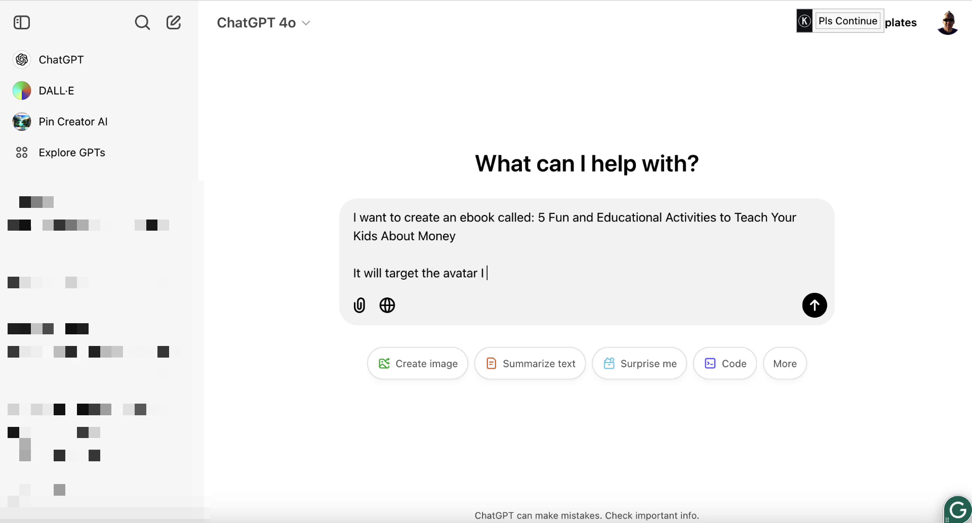
text(will upload. Is t)
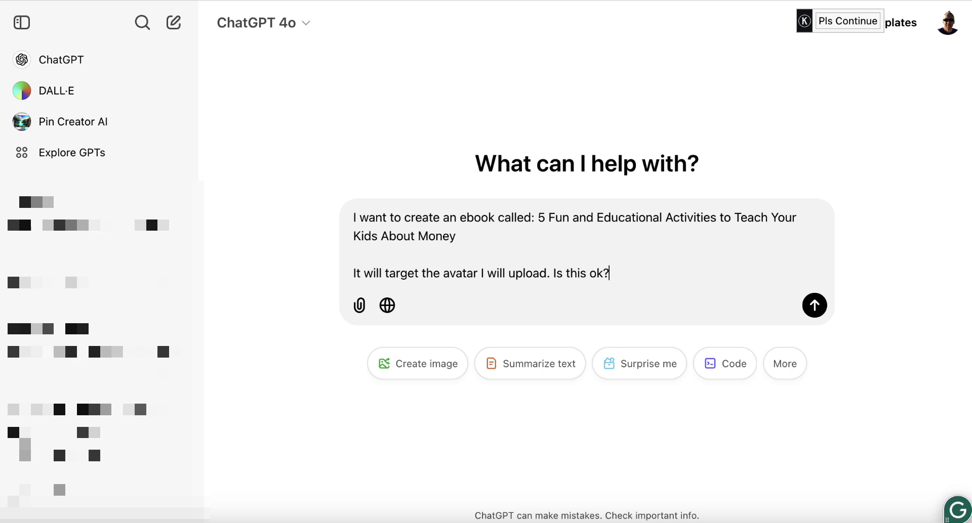
key(Return)
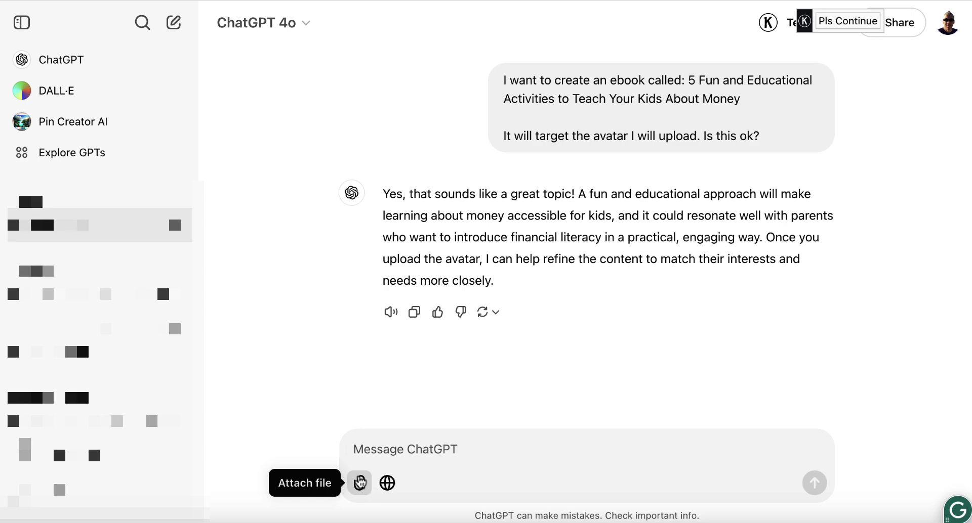
- Send the avatar PDF from Desktop — iCloud to ChatGPT and select the reply's five numbered points
click(359, 484)
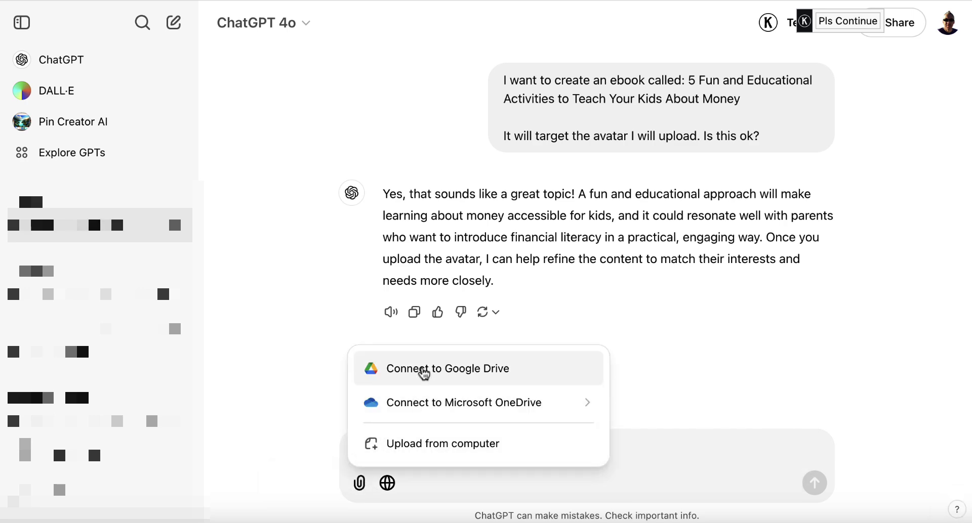
click(402, 457)
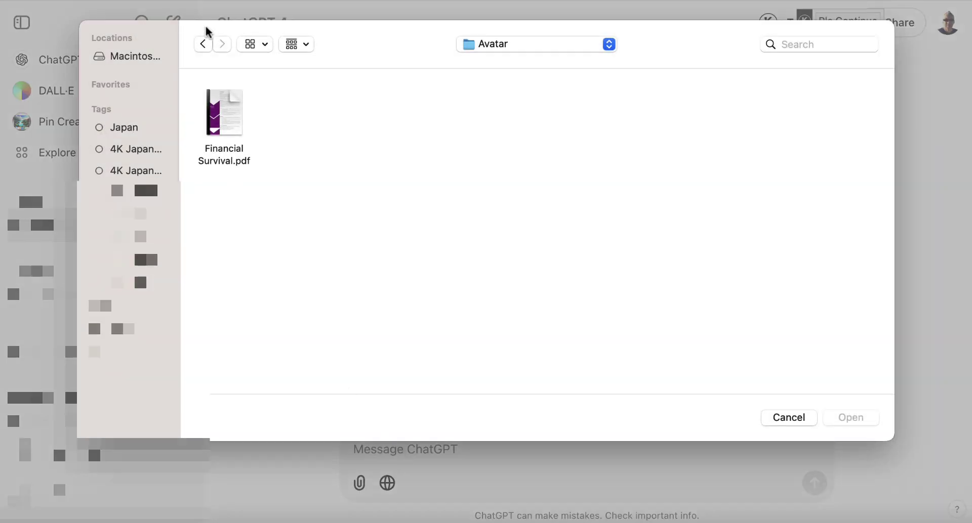
click(482, 44)
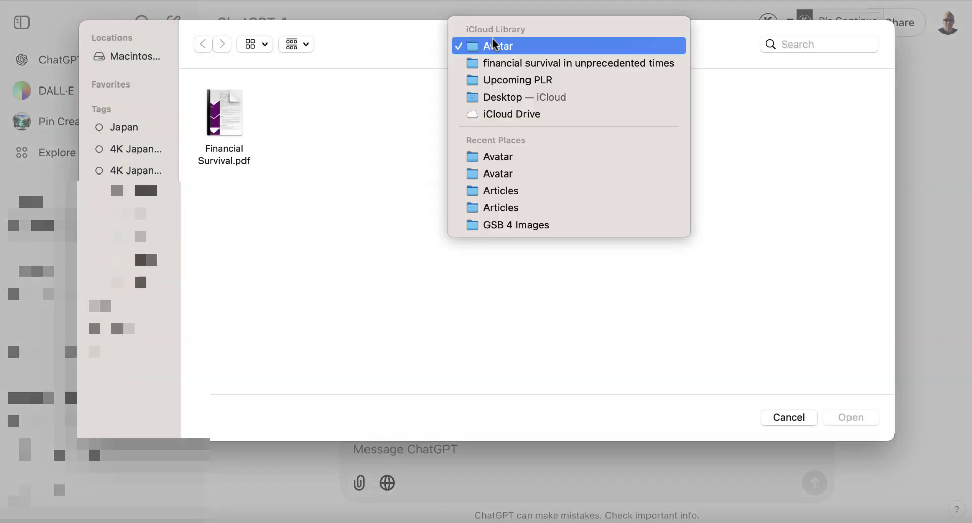
click(508, 96)
click(227, 113)
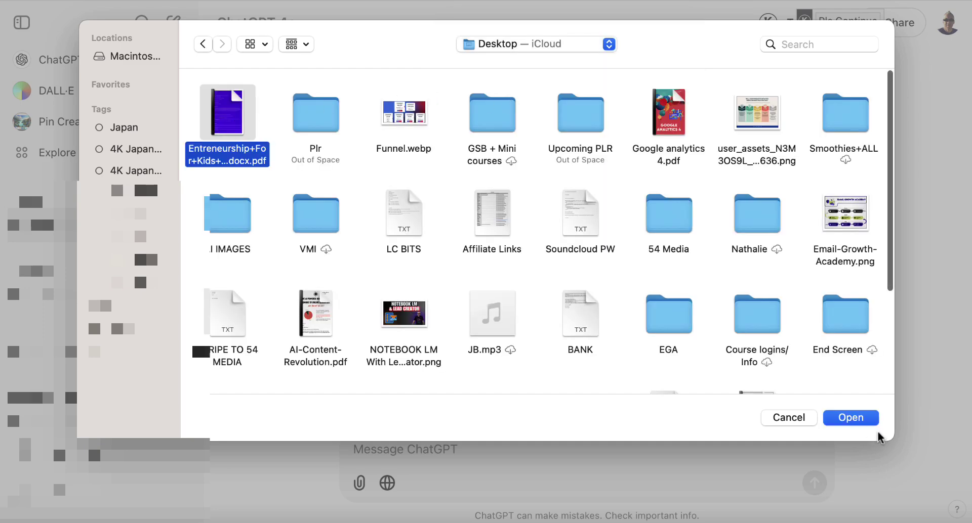
click(849, 417)
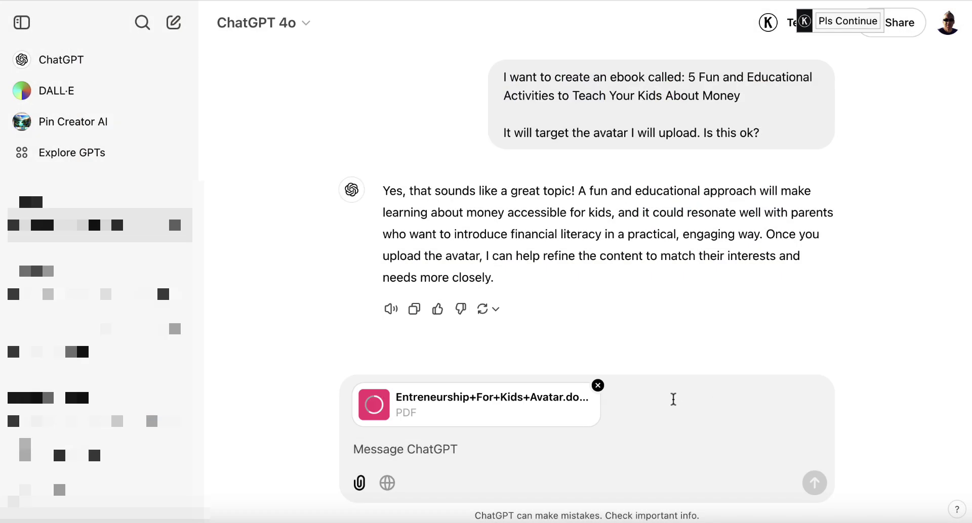
click(814, 485)
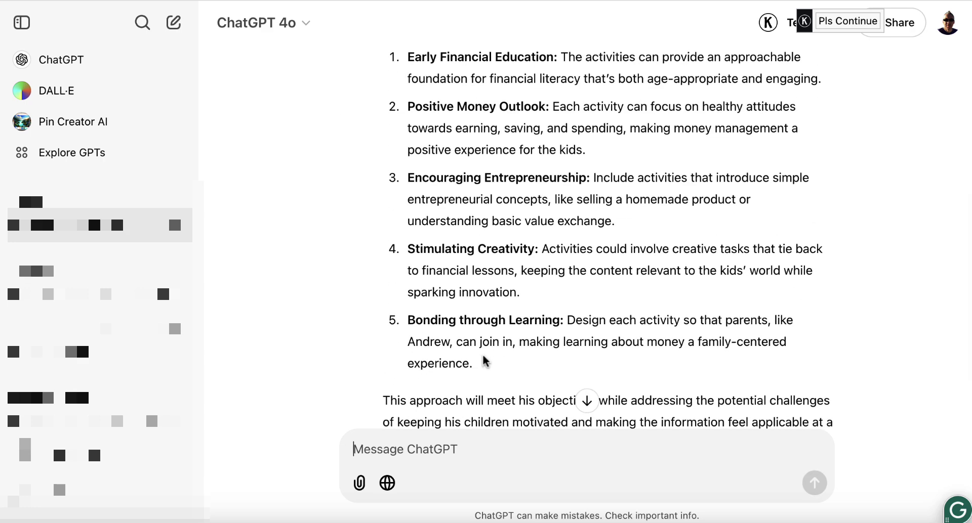
drag(473, 365, 405, 179)
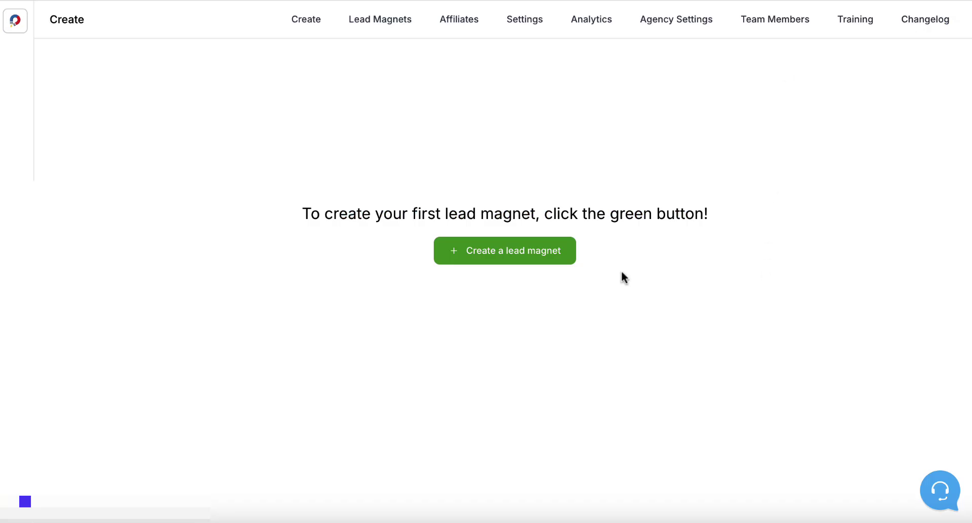
- Start a new lead magnet named Kidpreneur ebook in the YT Channel category
click(463, 253)
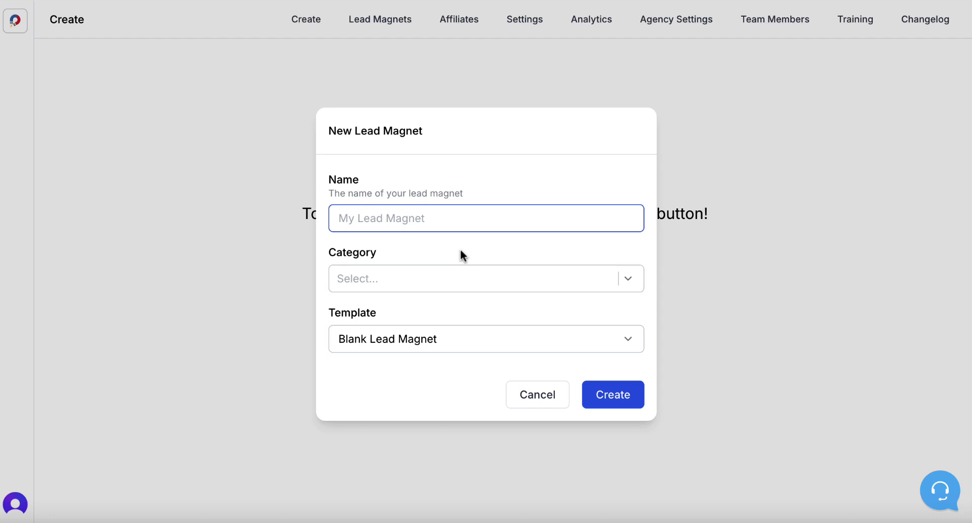
text(Kidpreneur ebook)
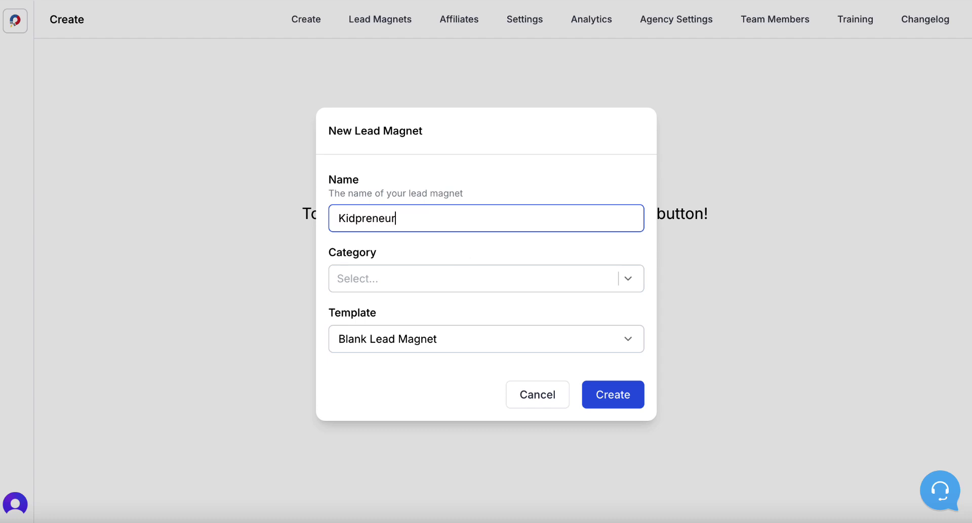
click(461, 281)
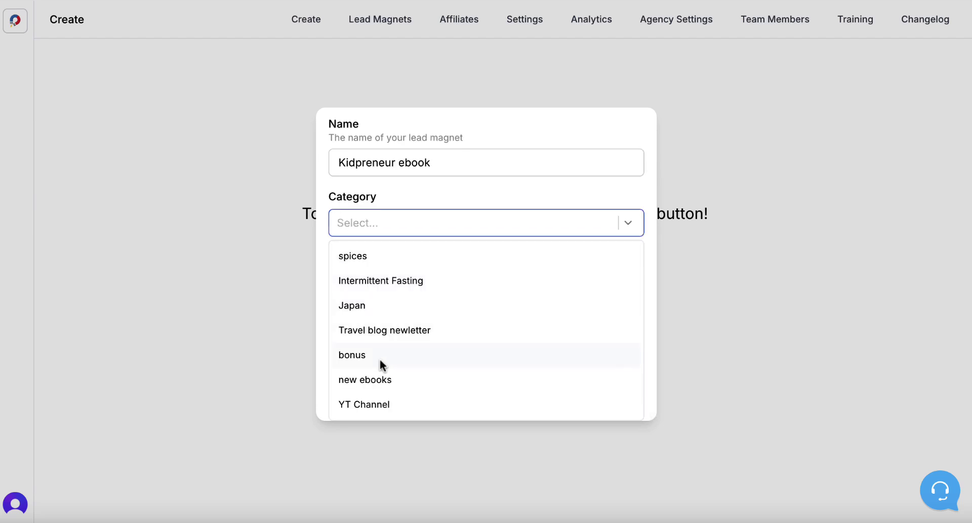
click(373, 403)
click(531, 219)
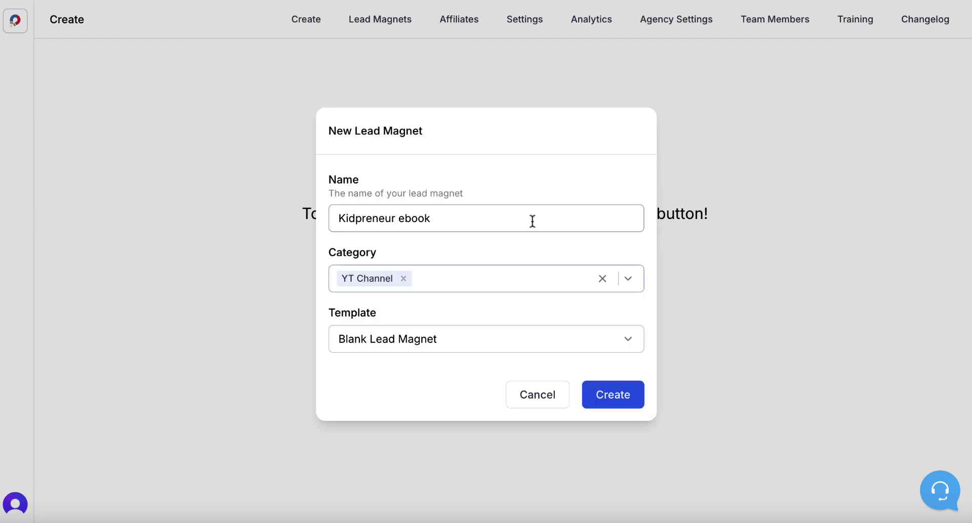
- Choose the eBook Creator template, paste the five activity themes as prompt, and select the ebook title
click(440, 354)
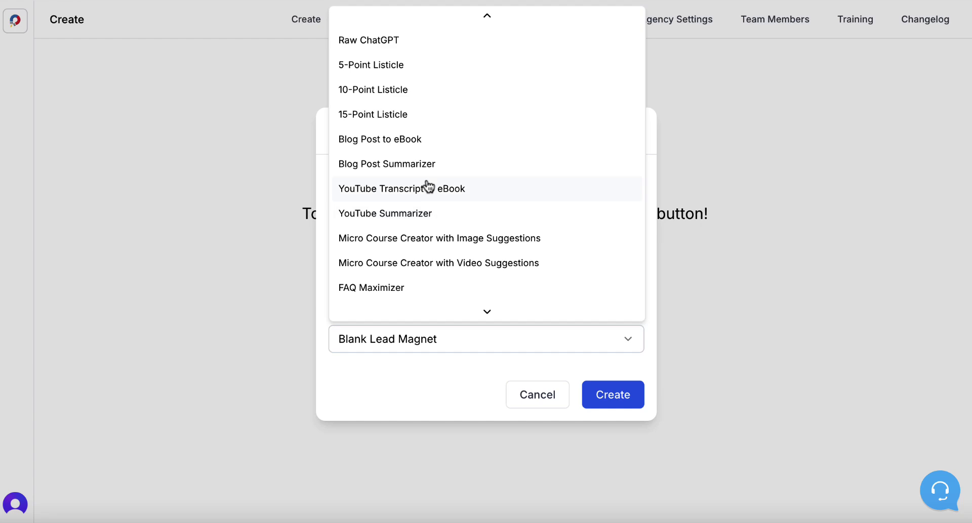
scroll(427, 187, down, 1)
click(405, 304)
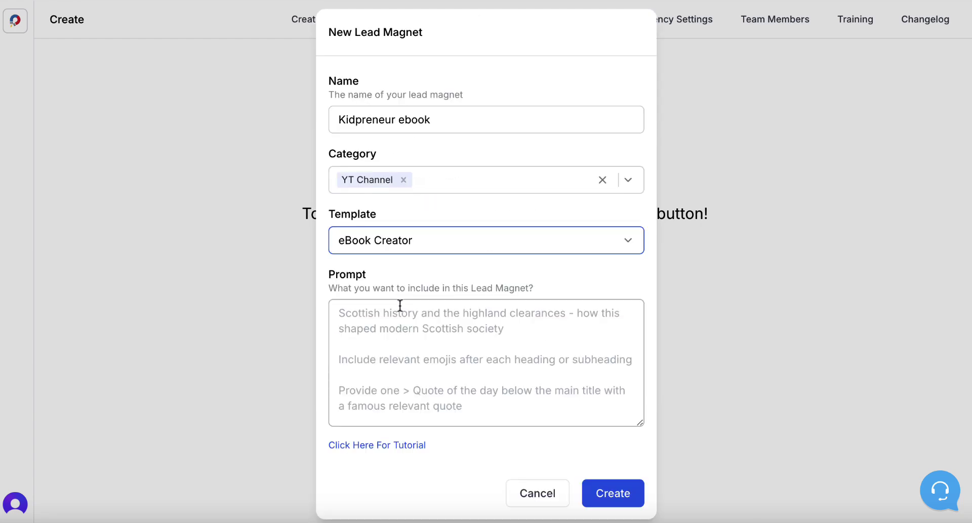
click(392, 318)
key(ctrl+v)
scroll(397, 339, up, 5)
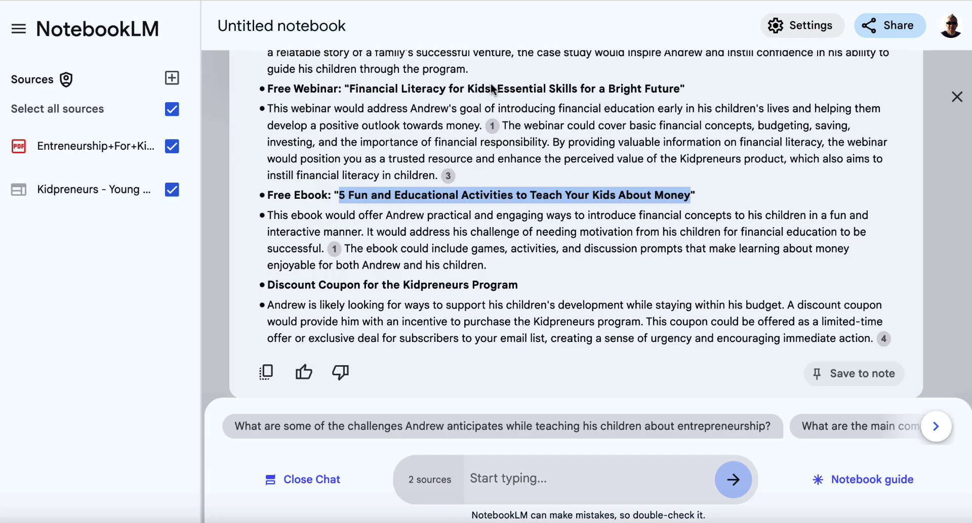
drag(692, 198, 341, 191)
key(ctrl+c)
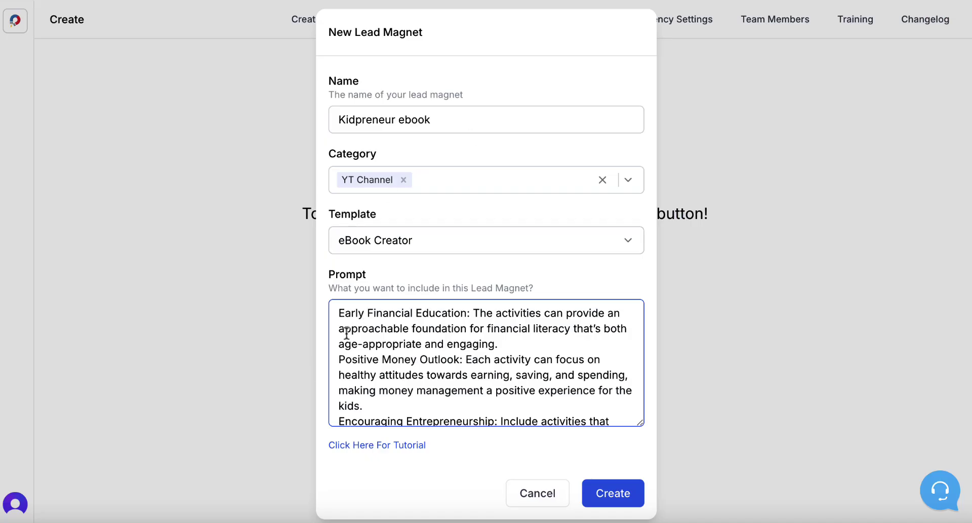
- Insert the copied ebook title above the prompt text and generate the Kidpreneur ebook
click(338, 313)
key(Return)
key(Return)
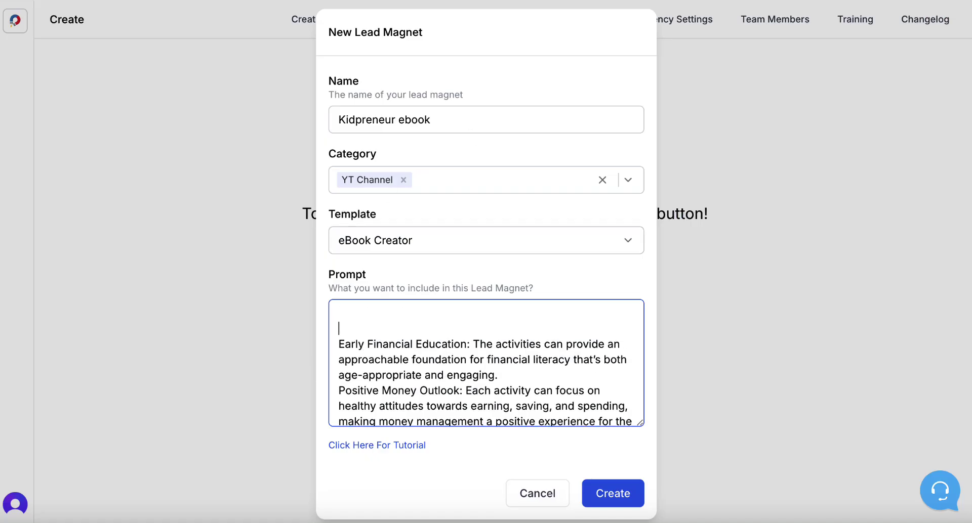
key(ctrl+v)
click(612, 493)
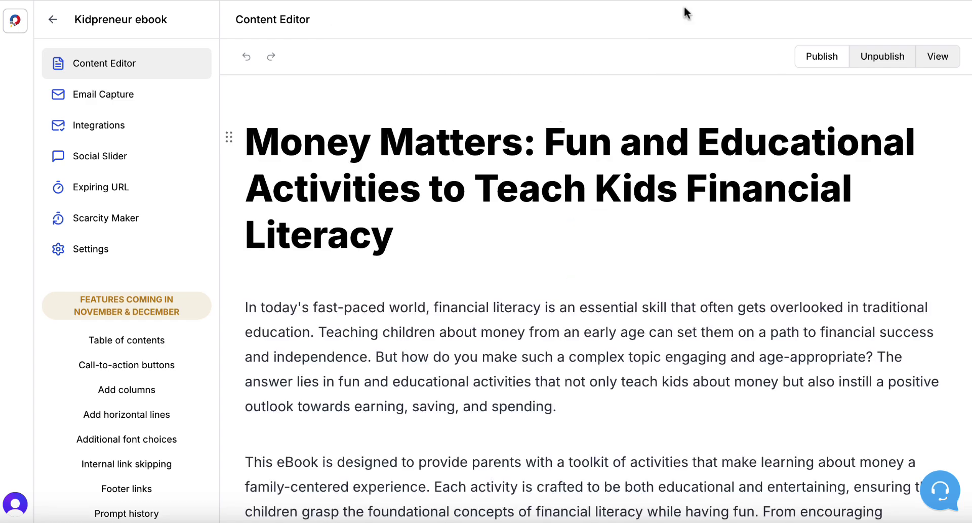
- Centre the 'Money Matters: Fun and Educational Activities to Teach Kids Financial Literacy' heading
drag(394, 236, 251, 144)
click(439, 308)
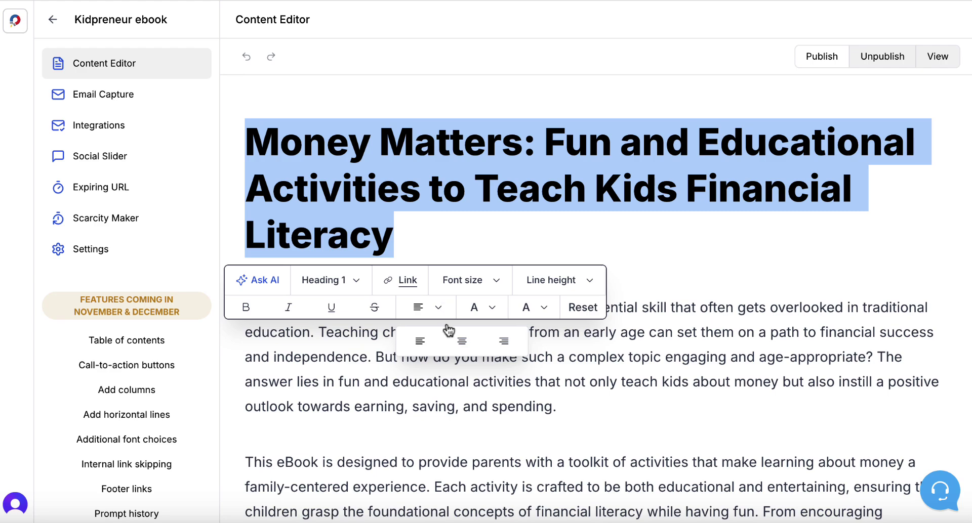
click(461, 342)
click(751, 278)
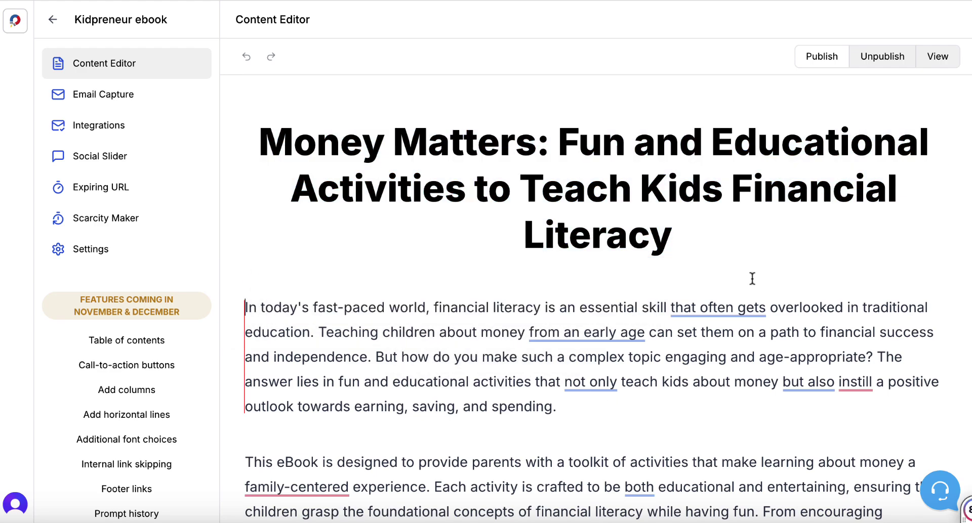
- Scroll through the generated ebook to review its chapters
scroll(752, 279, down, 3)
scroll(752, 279, down, 14)
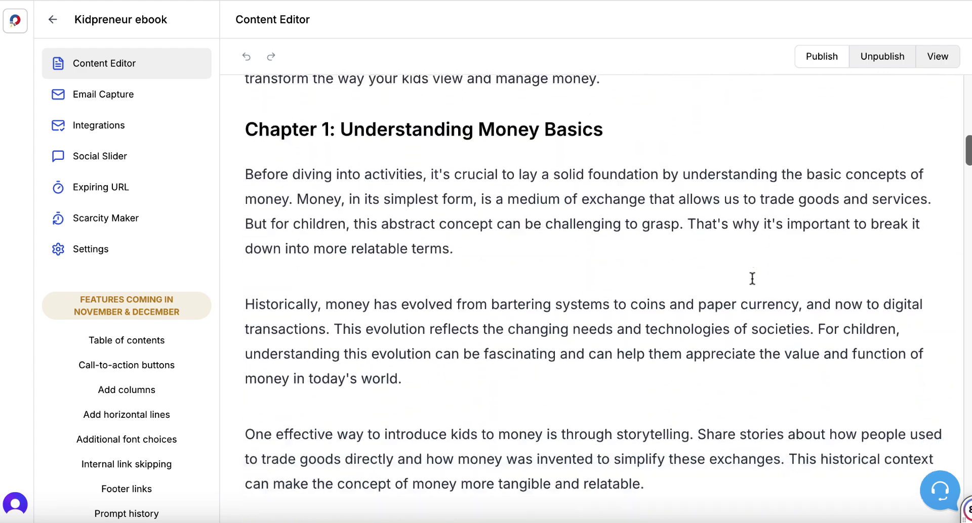
scroll(752, 279, down, 20)
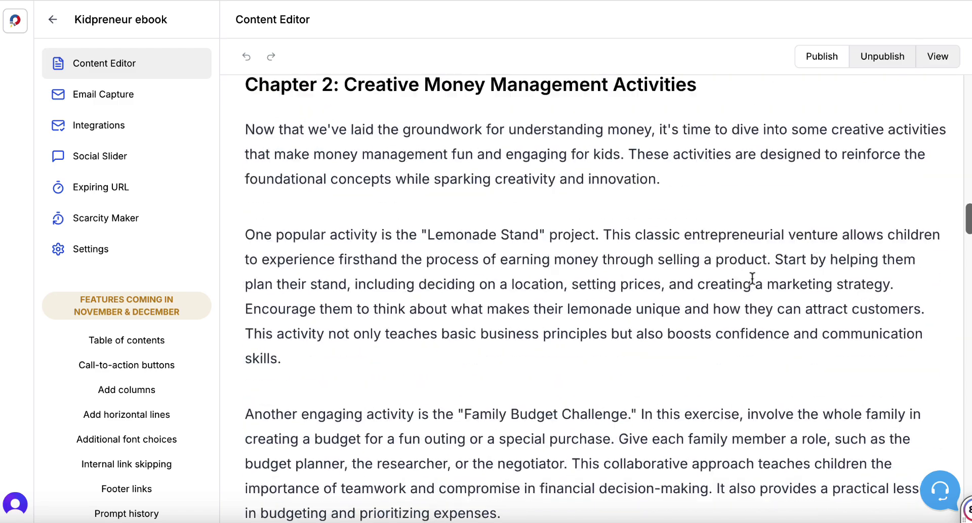
scroll(752, 279, down, 20)
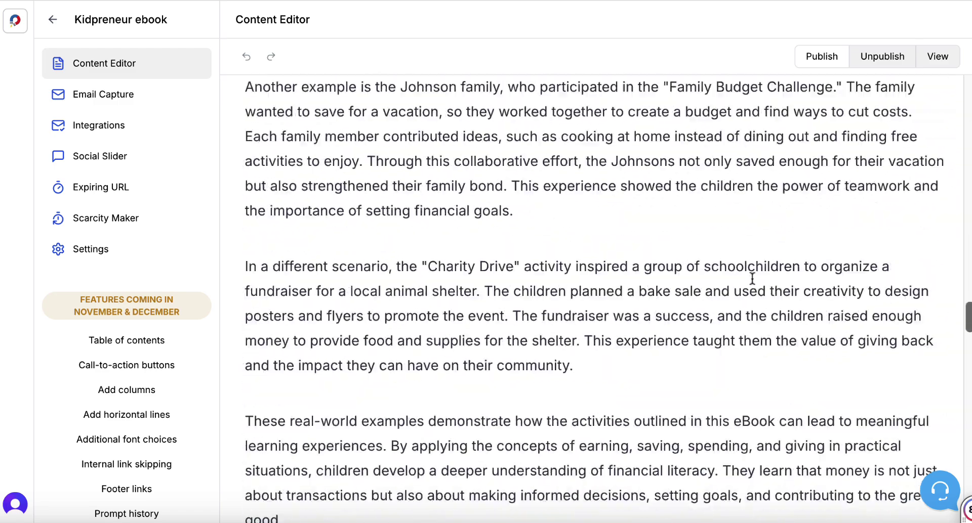
scroll(752, 279, down, 20)
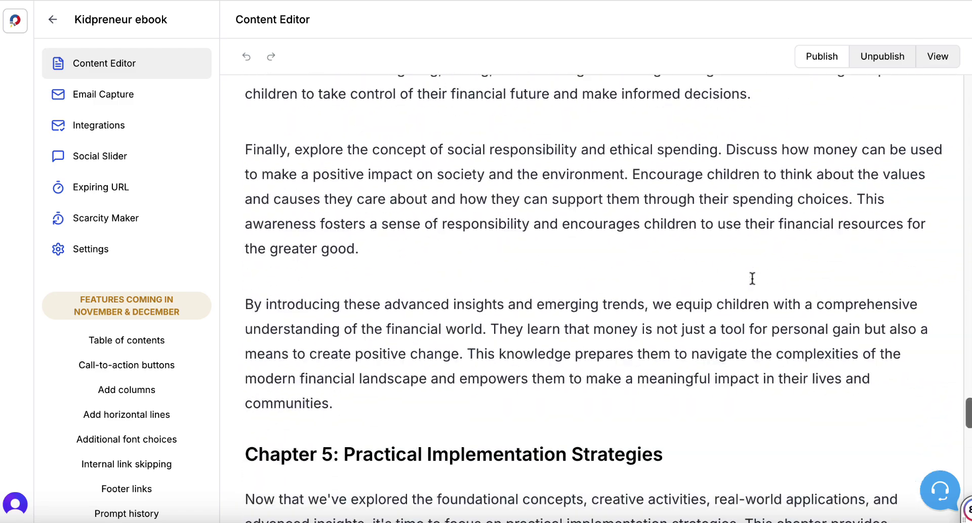
scroll(752, 279, down, 14)
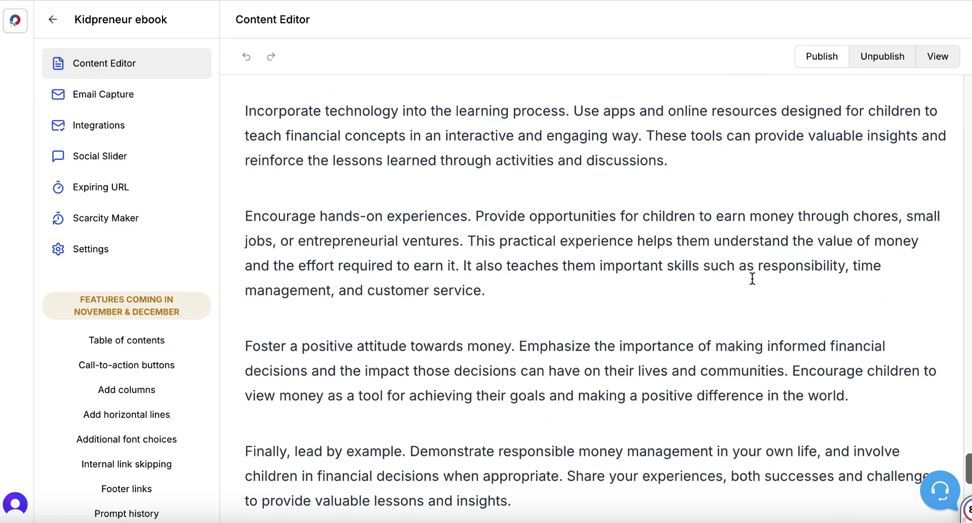
scroll(752, 279, down, 5)
scroll(487, 235, down, 2)
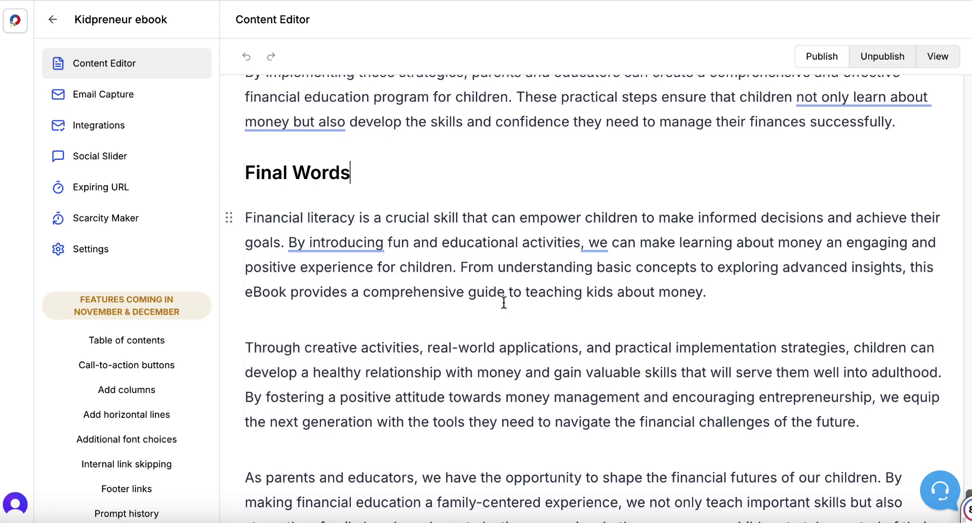
scroll(503, 303, down, 2)
scroll(504, 303, up, 6)
scroll(504, 303, up, 20)
scroll(503, 303, up, 20)
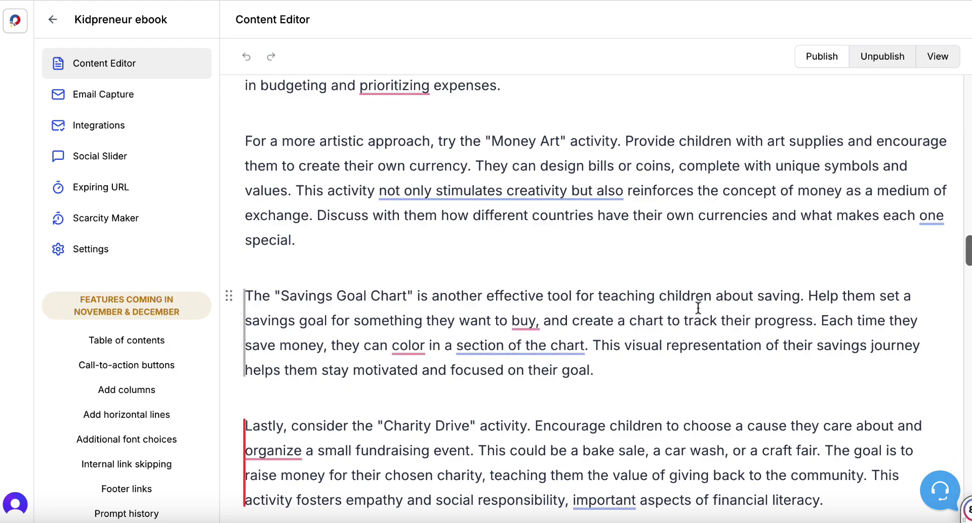
scroll(698, 308, up, 20)
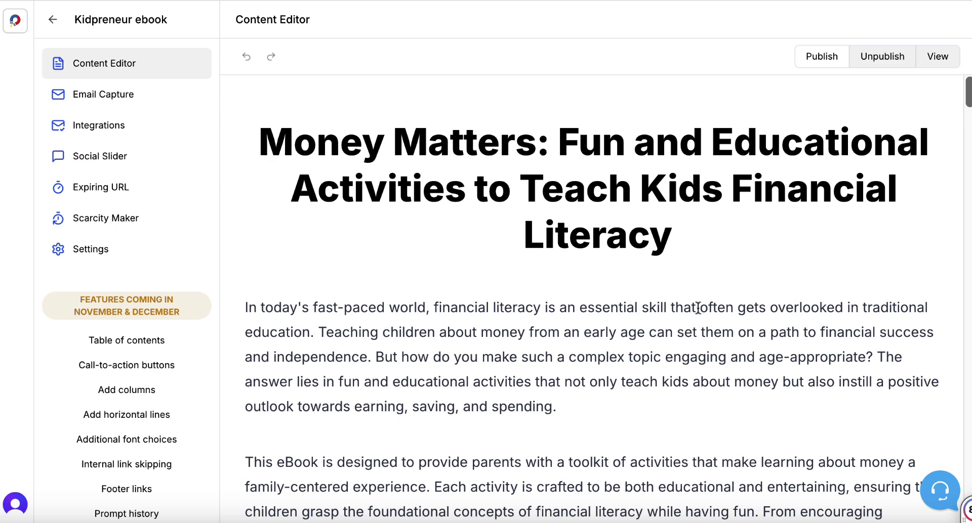
- Paste the ebook title as the form title and relabel the button 'Show Me The Good Stuff!'
click(130, 101)
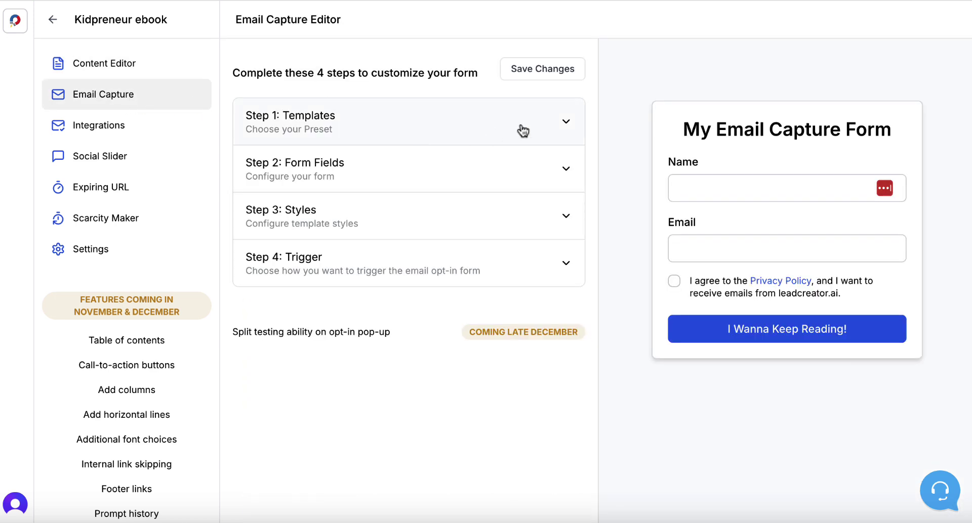
click(523, 131)
click(521, 130)
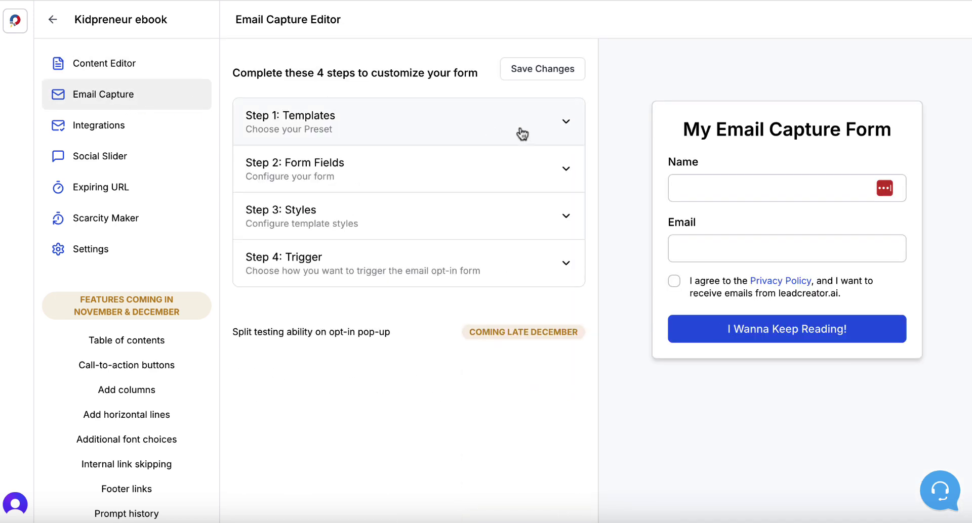
click(513, 172)
scroll(478, 107, down, 1)
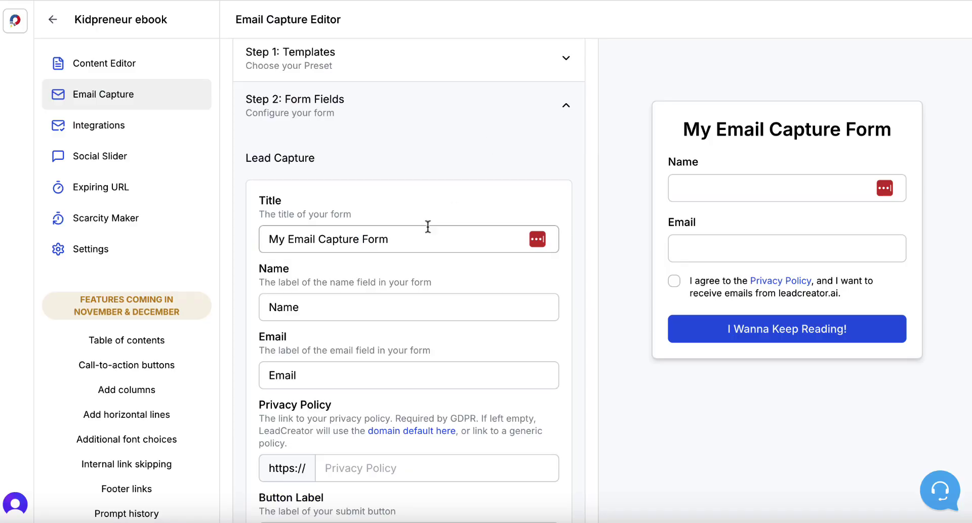
drag(414, 241, 230, 240)
key(ctrl+v)
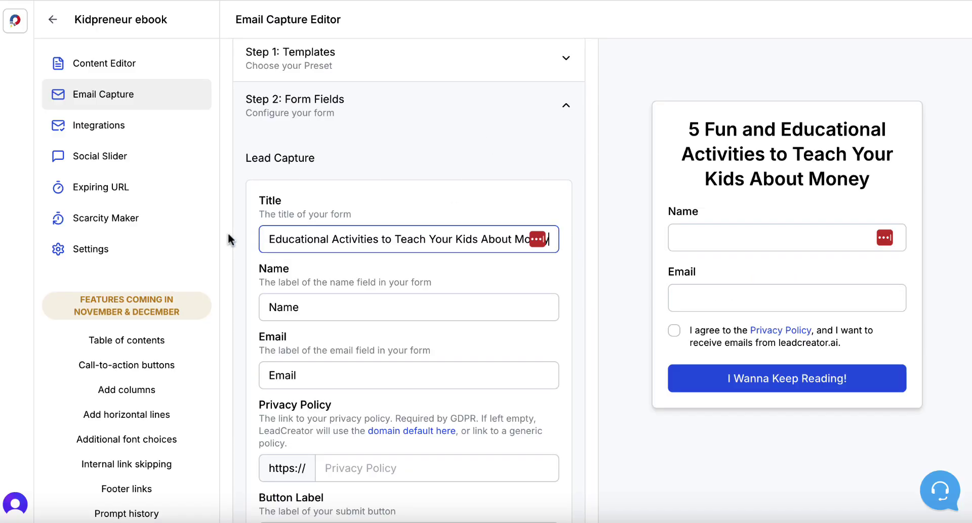
scroll(400, 329, down, 3)
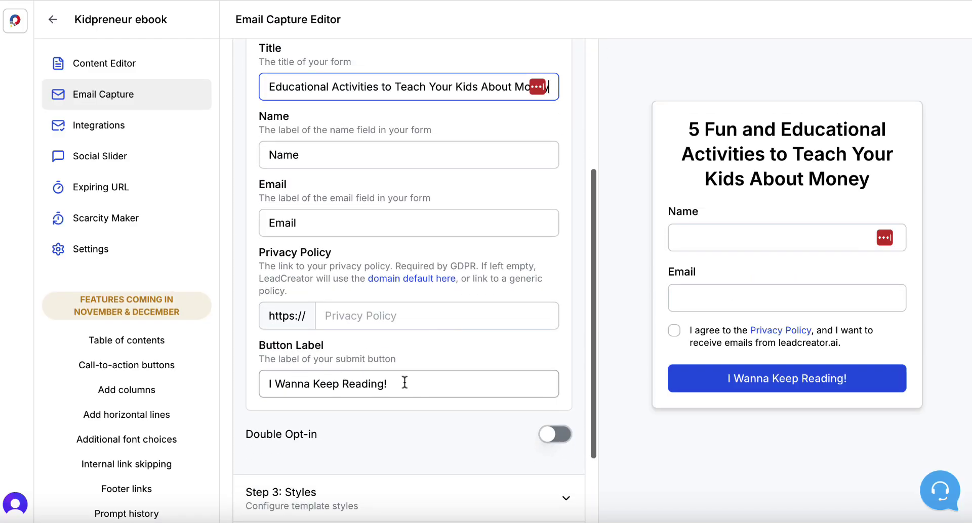
click(389, 383)
drag(389, 383, 258, 382)
text(Show )
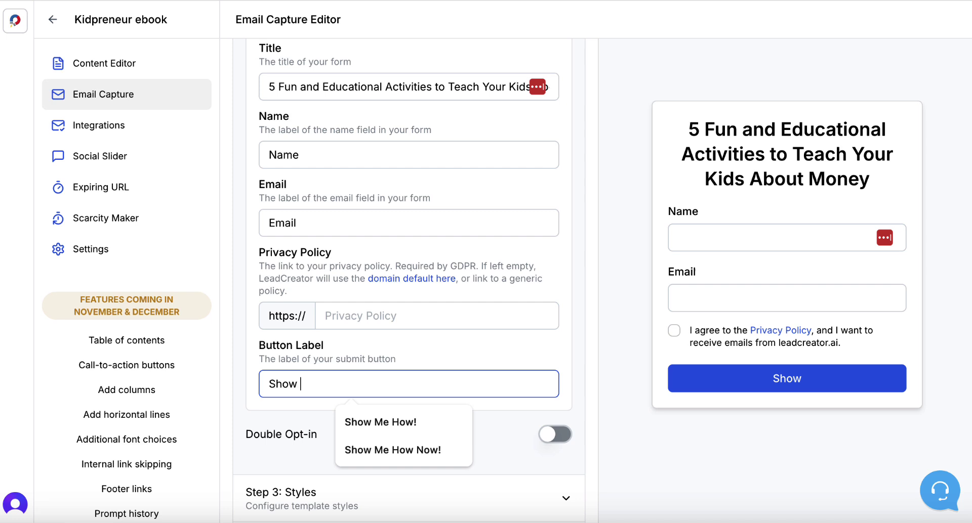
text(Me The )
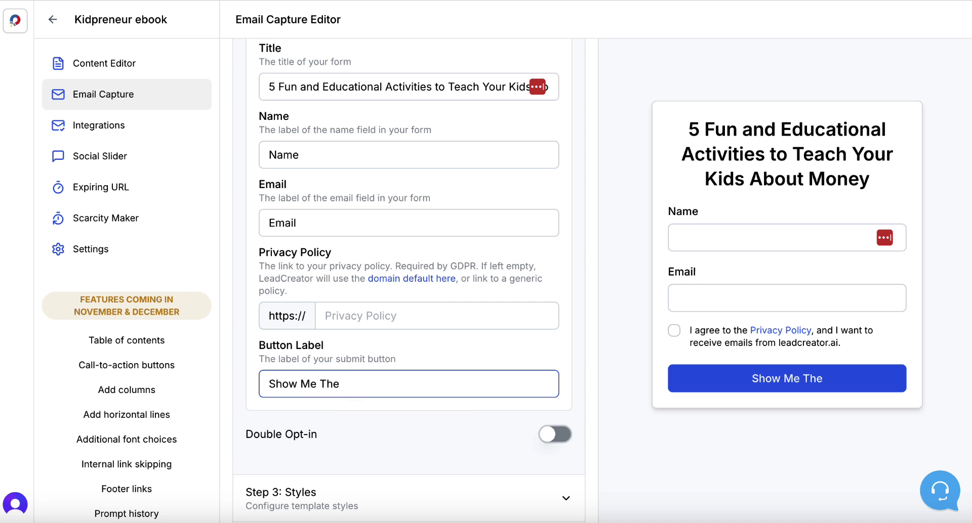
text(Good Stuff!)
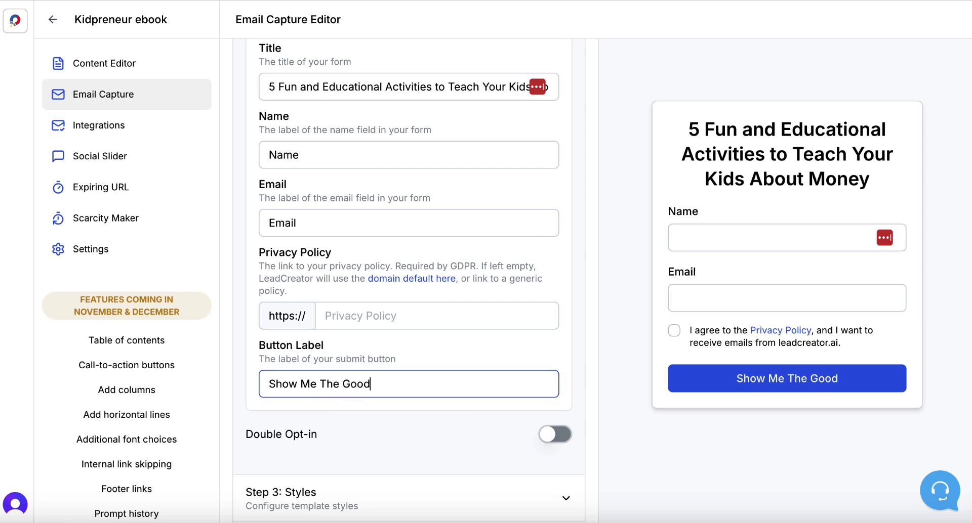
- Make the form button's background colour orange (#eba826)
scroll(392, 377, down, 3)
click(391, 383)
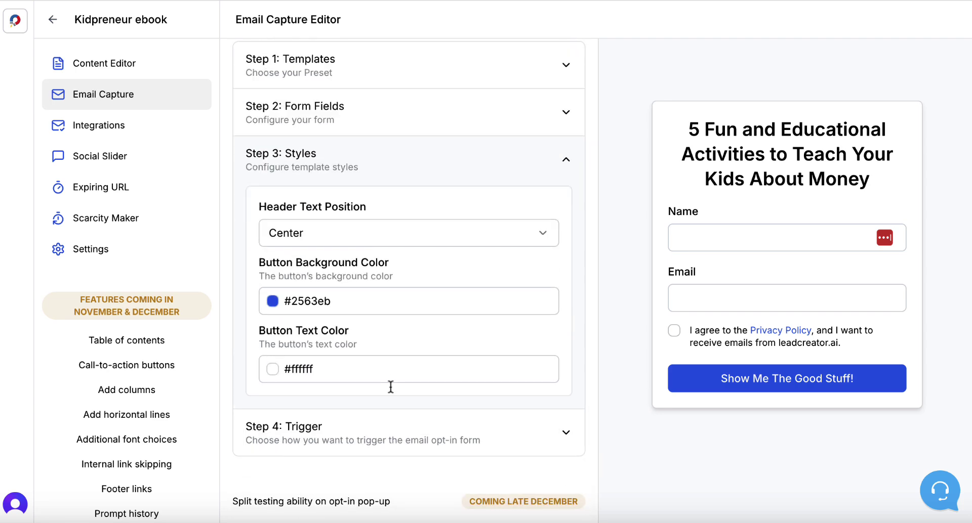
click(277, 303)
click(212, 467)
click(578, 410)
- Change the blur timer from 10 to 3 seconds and save the form changes
click(566, 426)
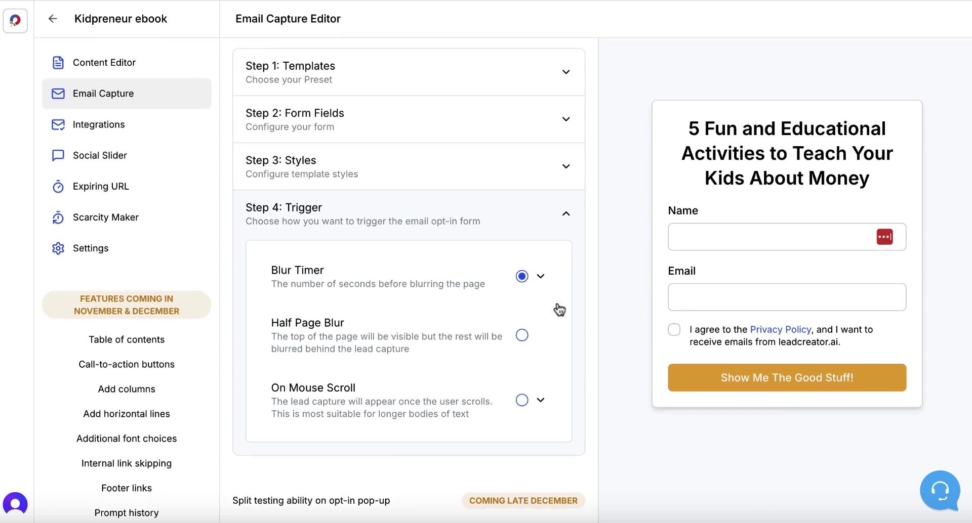
click(541, 277)
click(331, 335)
drag(331, 334, 276, 336)
text(3)
click(600, 392)
scroll(599, 393, down, 1)
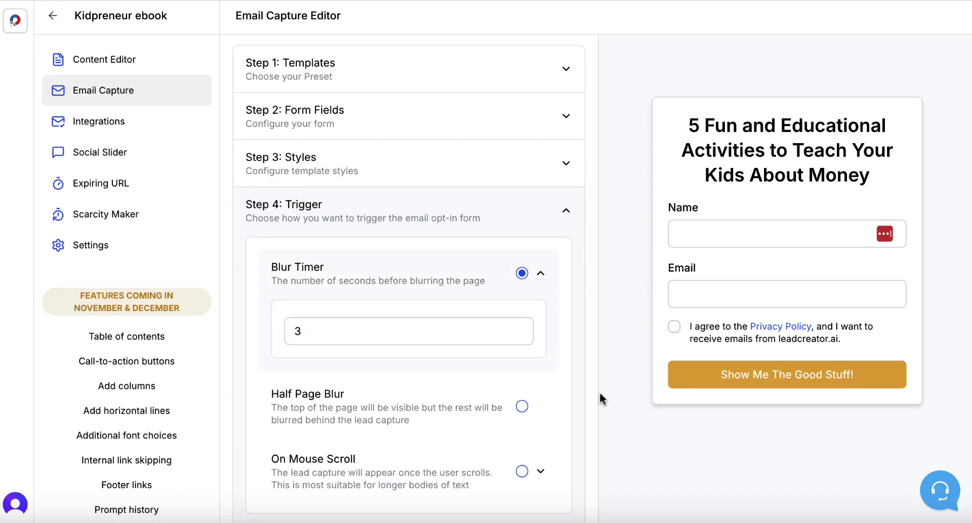
scroll(581, 212, up, 2)
click(544, 63)
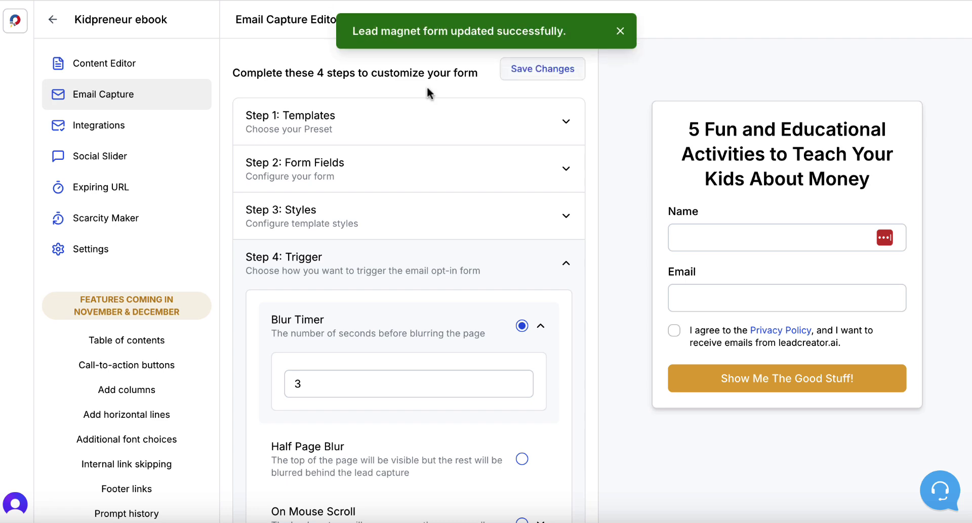
- Enable the AWeber integration sending contacts to the Broadcast Newsletter list, and save
click(123, 131)
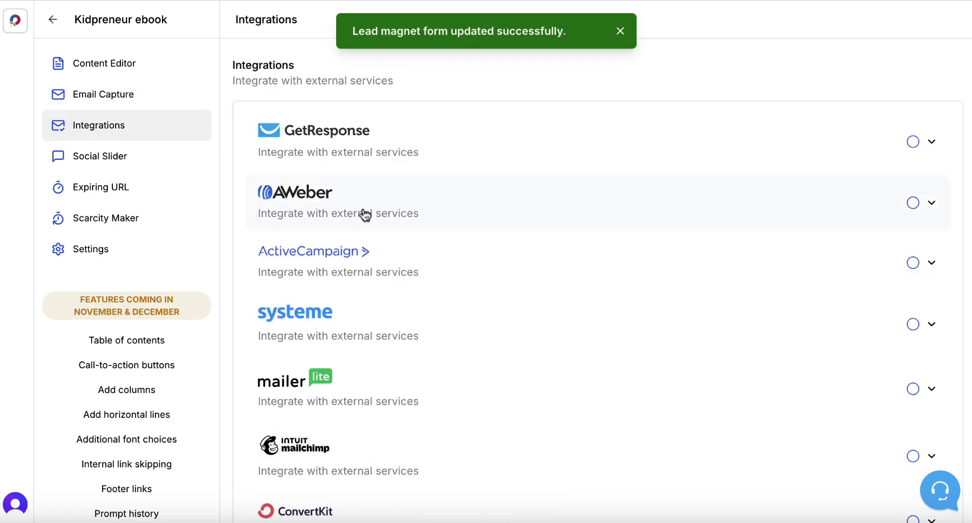
click(930, 208)
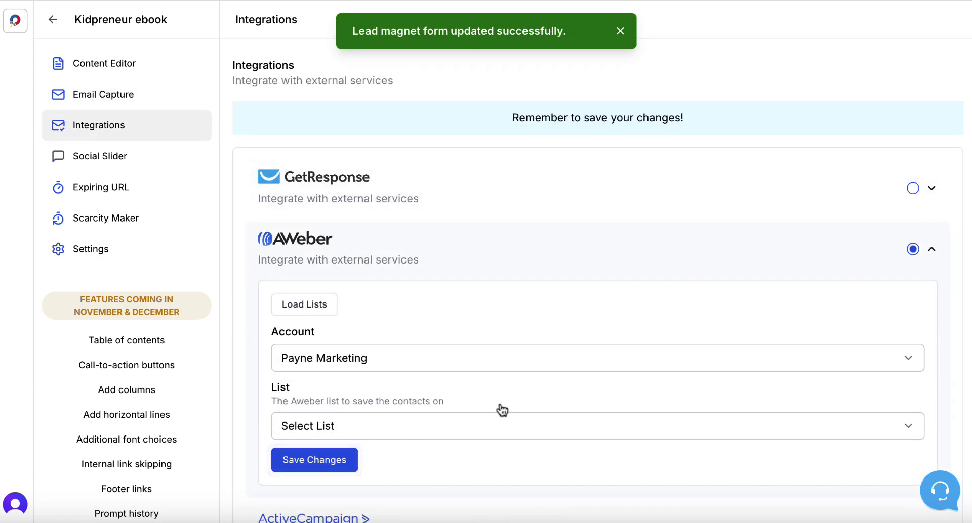
click(481, 431)
click(397, 206)
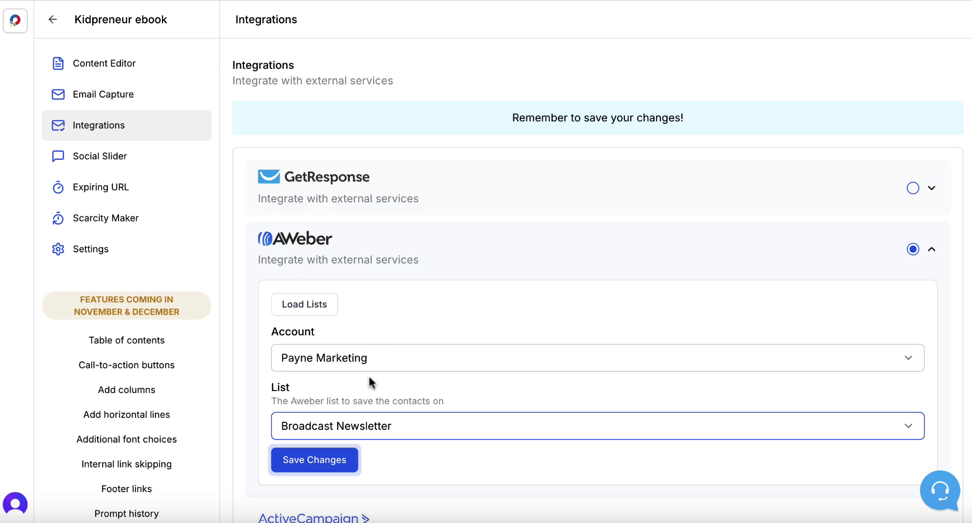
click(331, 464)
- Set the social slider text to 'guide:' plus the ebook title, activate it, and save
click(121, 159)
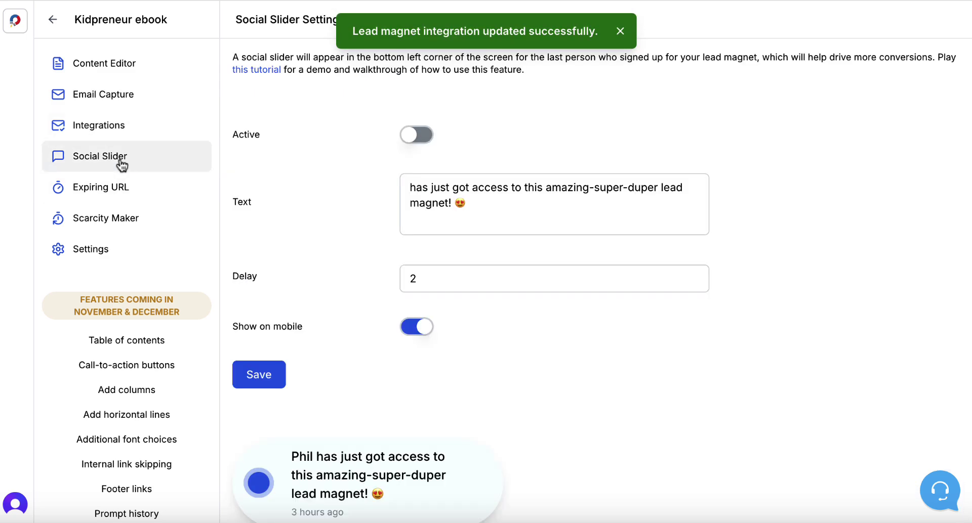
drag(448, 203, 548, 193)
text(5 Fun and Educational Activities to Teach Your Kids About Money)
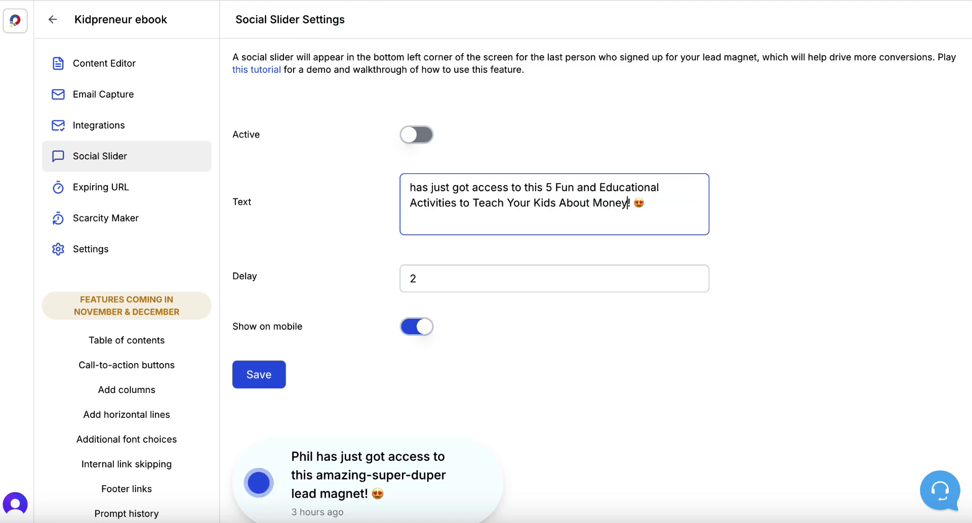
click(546, 189)
text(guide:)
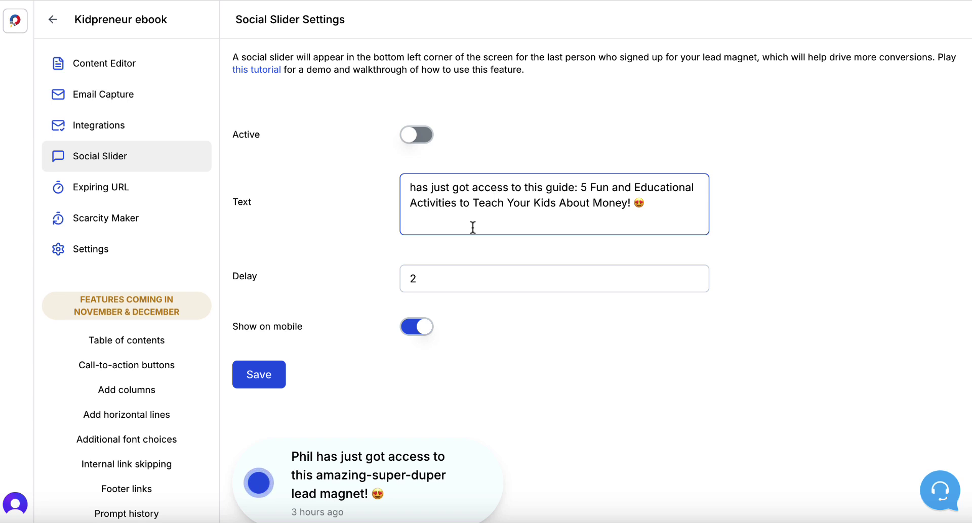
click(414, 135)
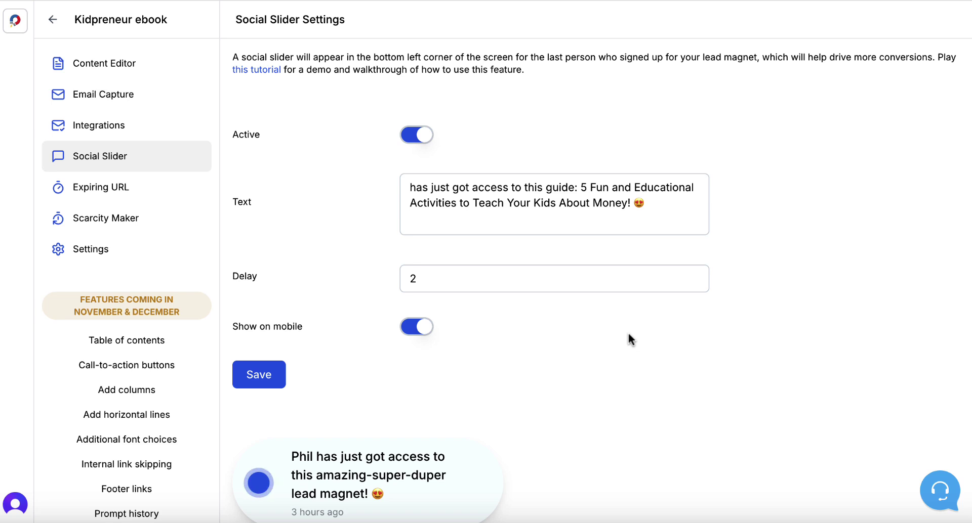
click(255, 375)
- Change slug 429v5ih2cd to kidpreneur, disable branding, apply domain retiredat40.com, then return to Content Editor
click(115, 250)
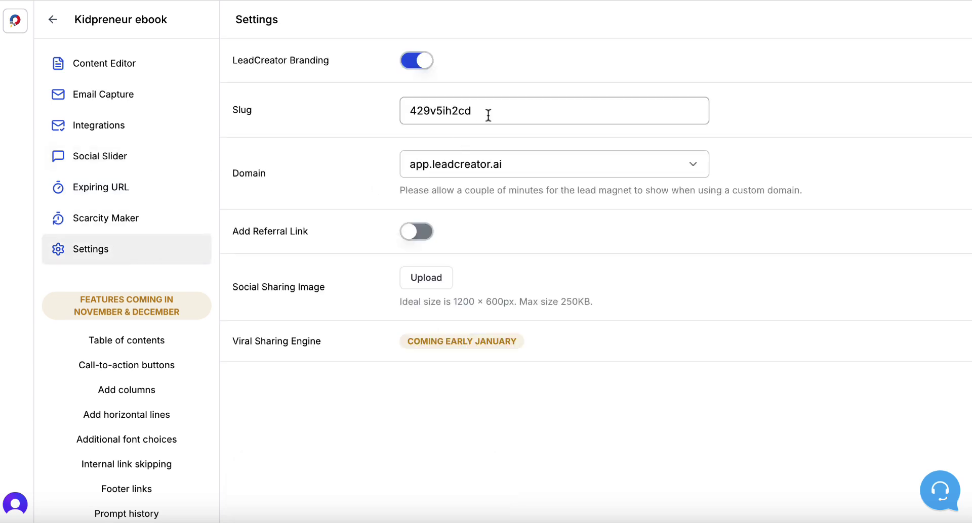
drag(489, 112, 400, 107)
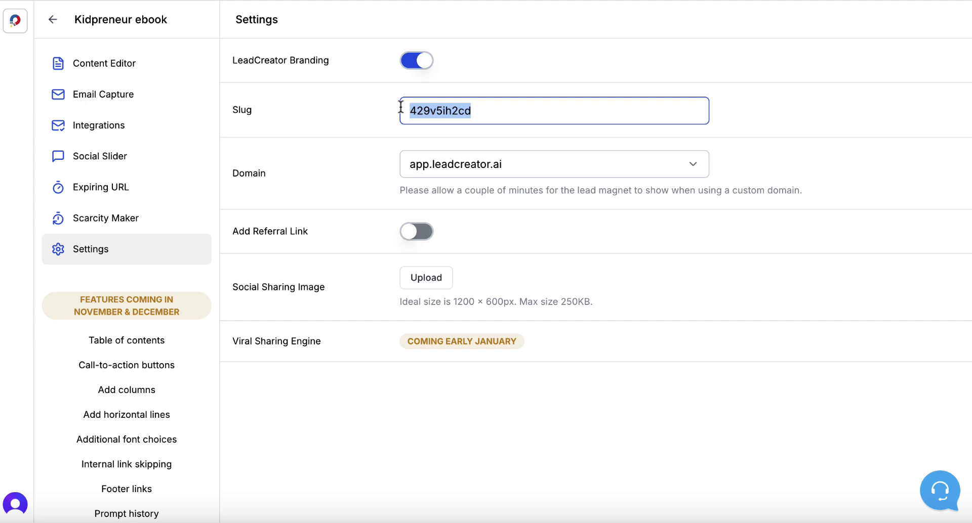
text(kidpreneur)
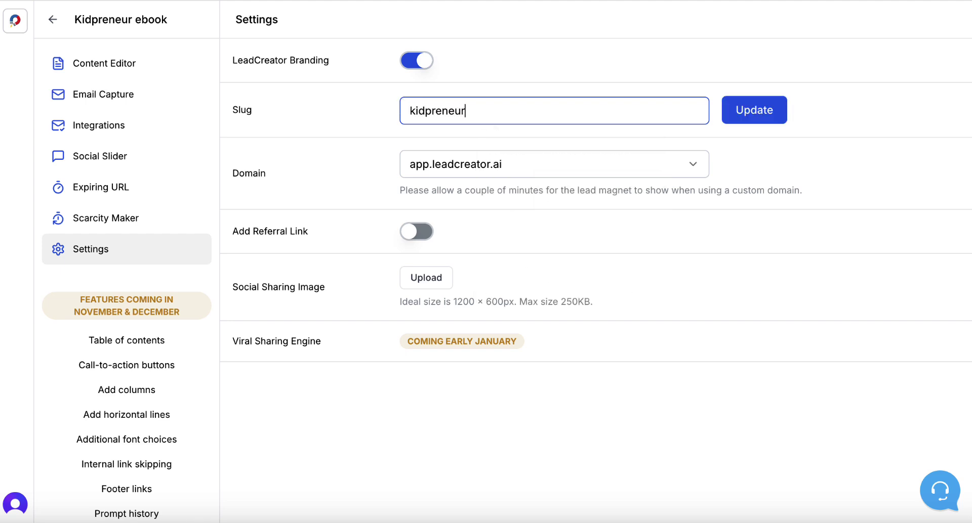
click(423, 61)
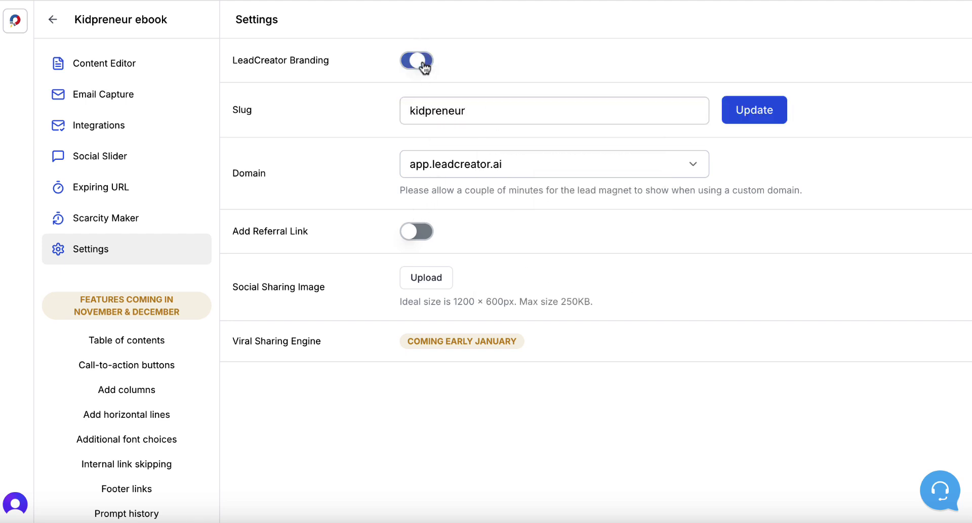
click(500, 167)
click(462, 247)
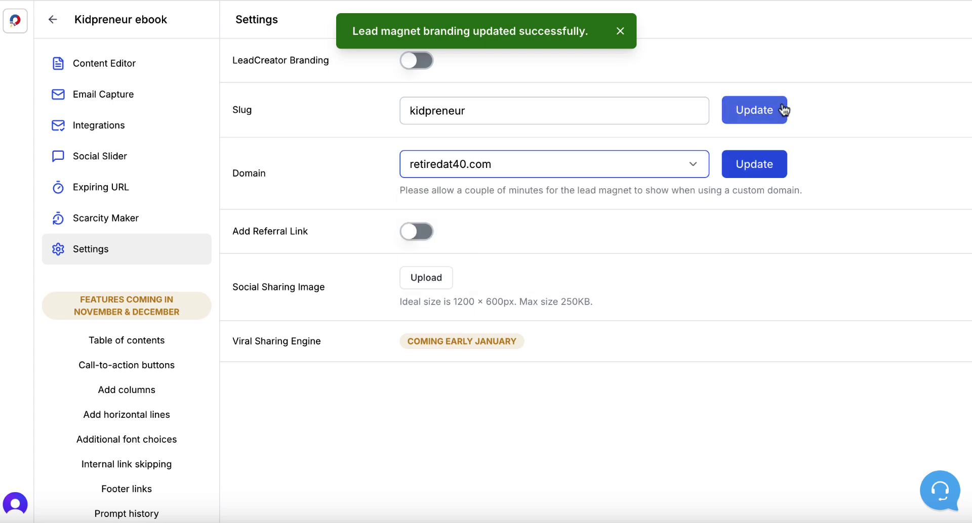
click(762, 114)
click(759, 163)
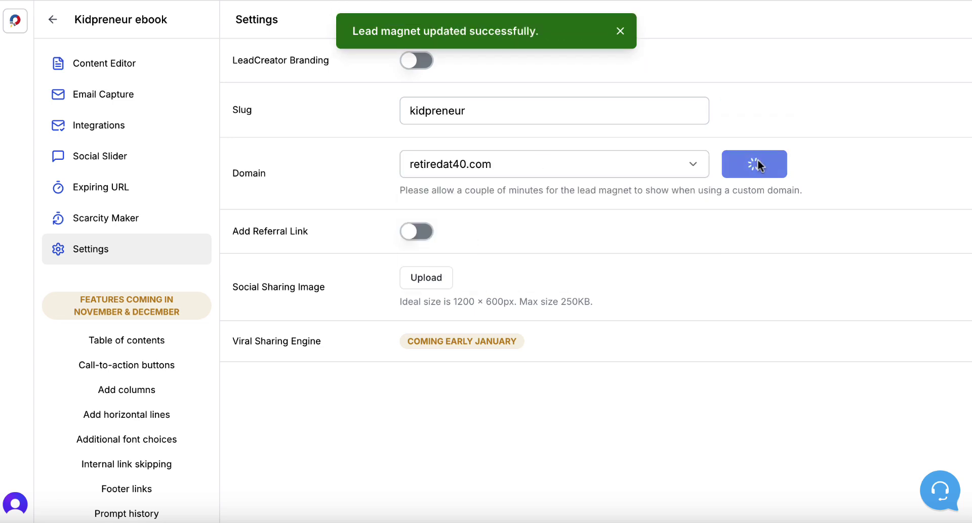
click(115, 65)
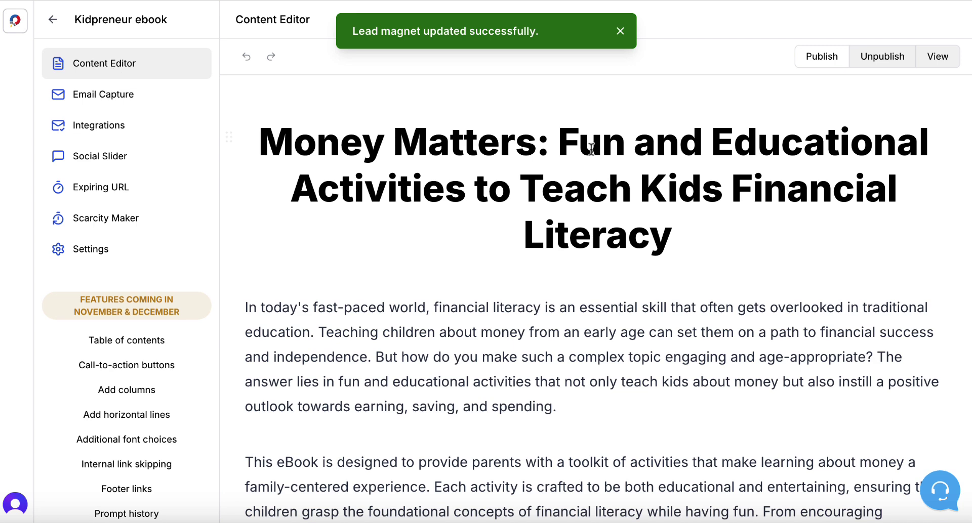
- Publish the Kidpreneur ebook and view its live page at retiredat40.com/kidpreneur
click(823, 63)
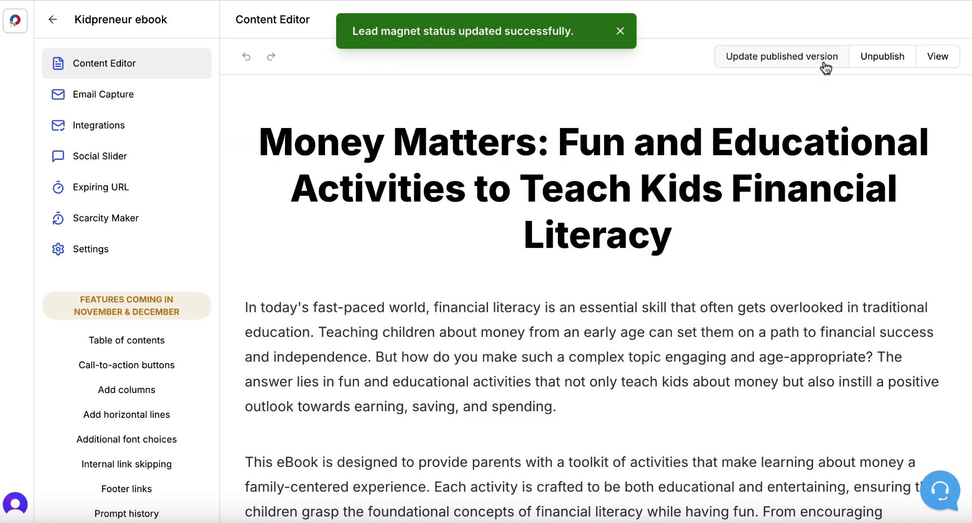
click(934, 57)
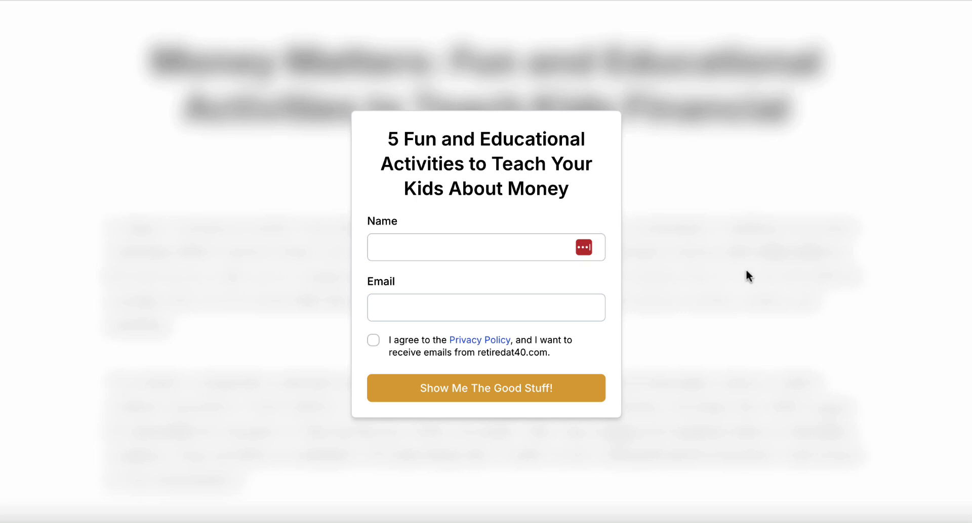
mouse_move(909, 1)
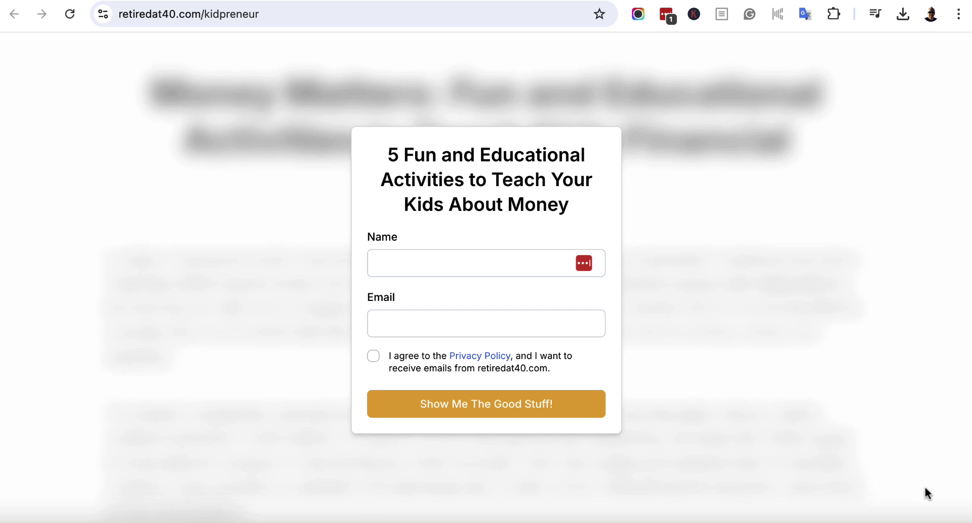
- Stop the Clock stopwatch at 05:39.56
mouse_move(970, 521)
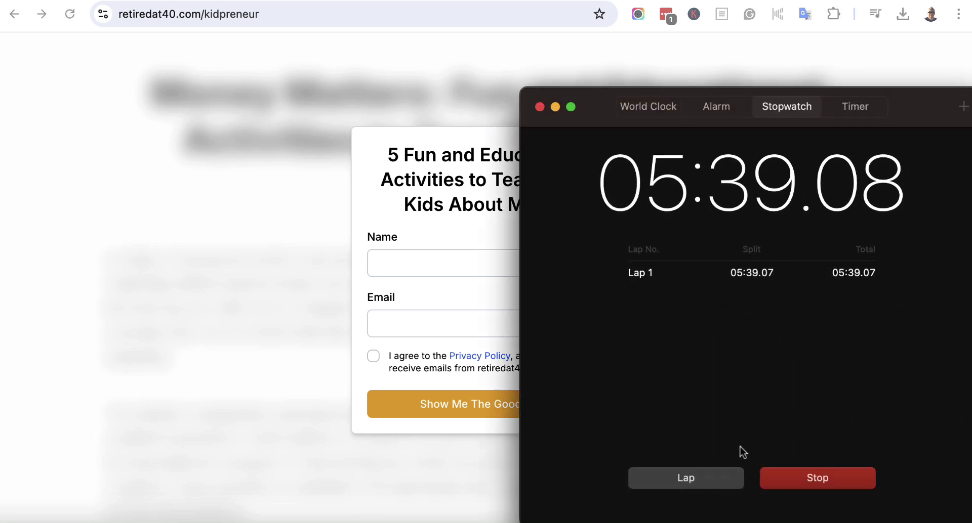
click(809, 480)
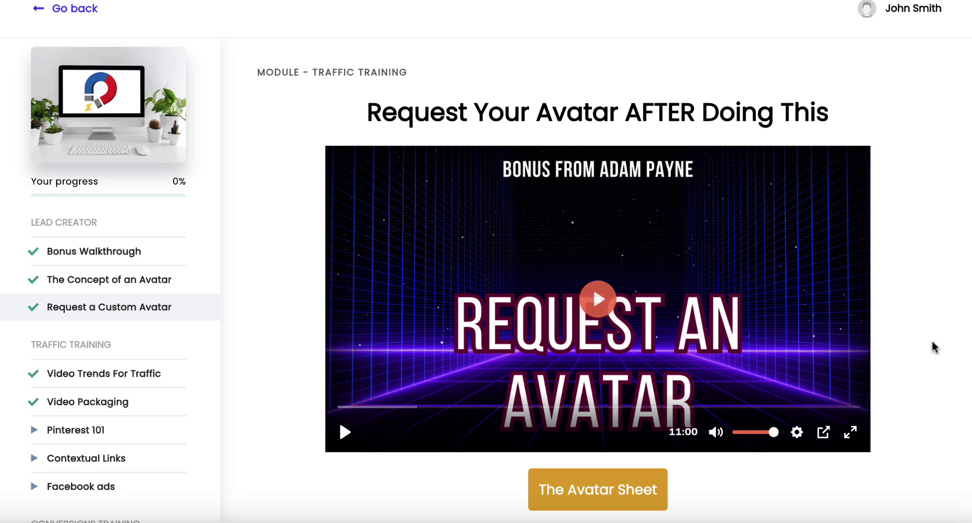
scroll(918, 423, down, 2)
scroll(157, 373, down, 3)
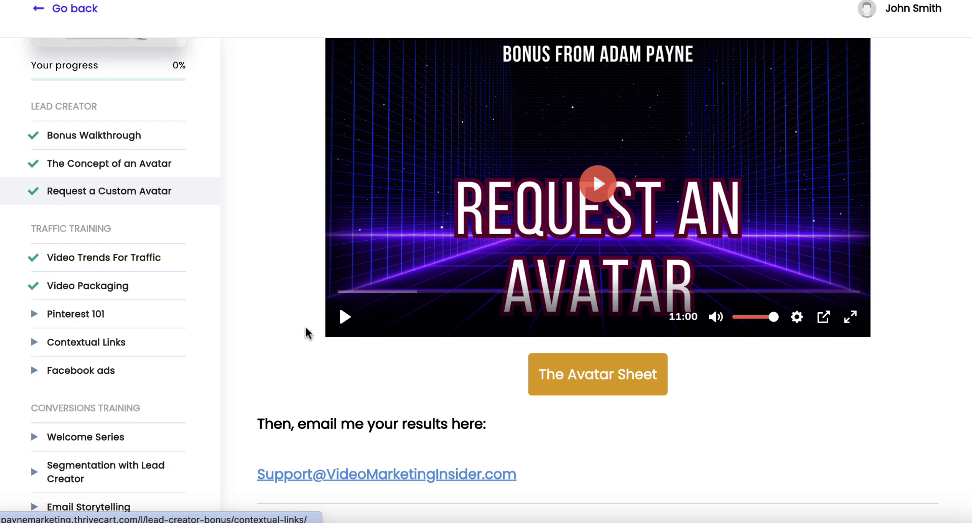
scroll(306, 333, up, 2)
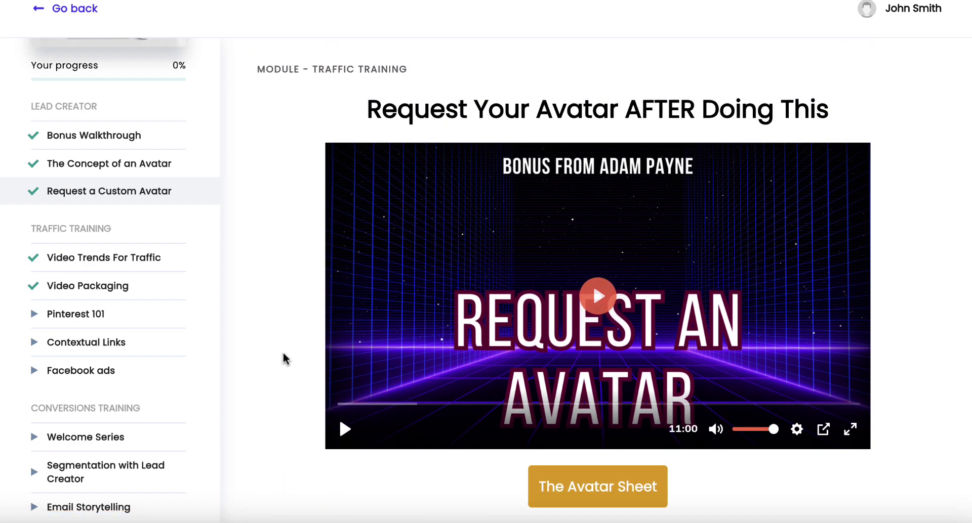
scroll(278, 393, down, 1)
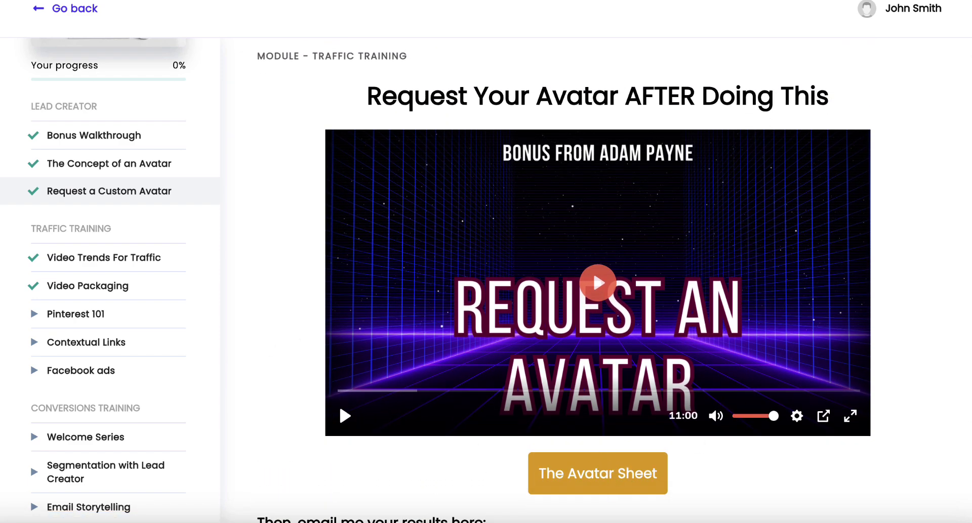